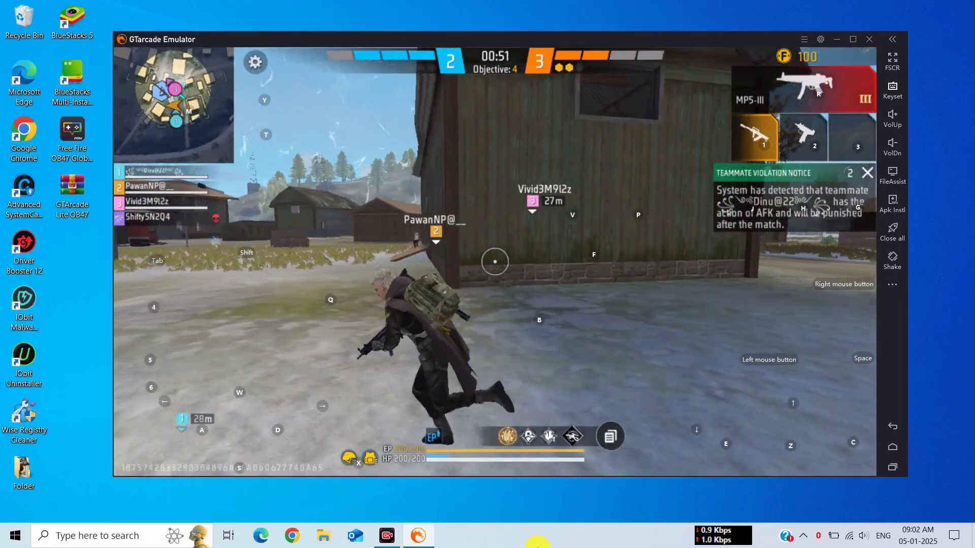
pyautogui.rightClick(537, 542)
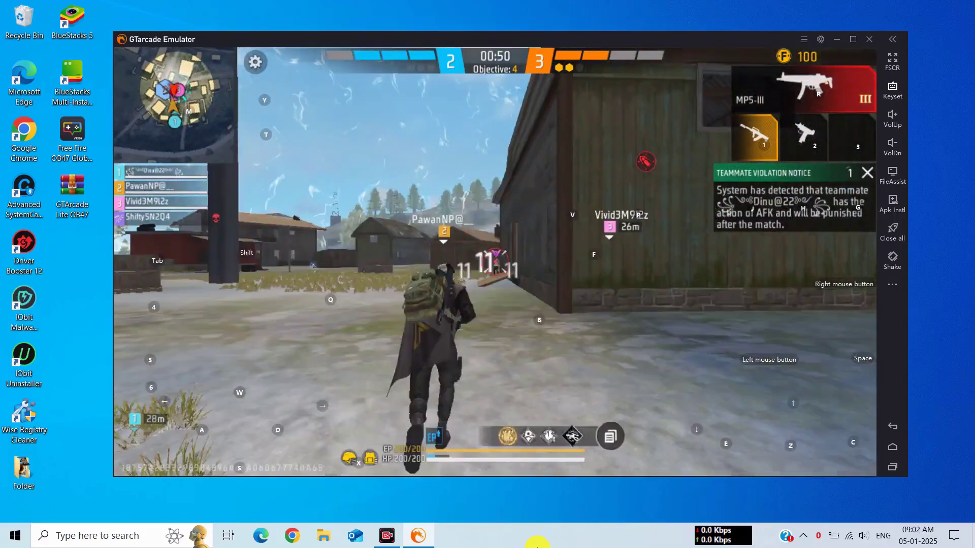
pyautogui.rightClick(537, 543)
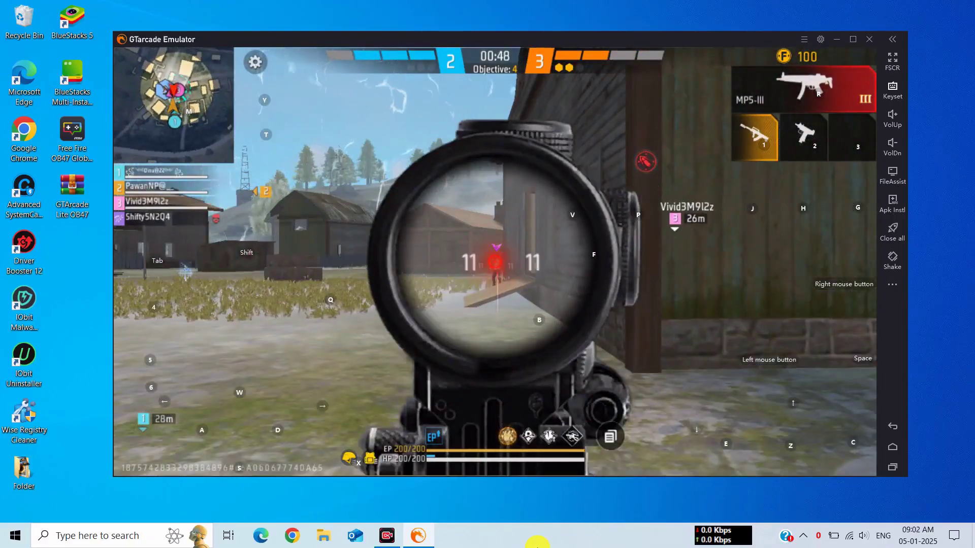
pyautogui.rightClick(538, 543)
pyautogui.press('w')
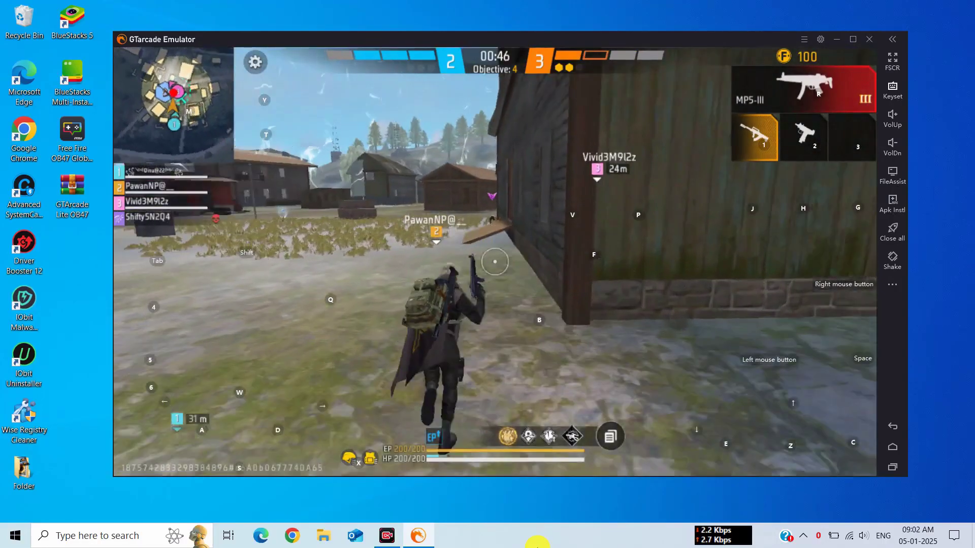
pyautogui.rightClick(537, 543)
pyautogui.click(538, 542)
pyautogui.rightClick(537, 542)
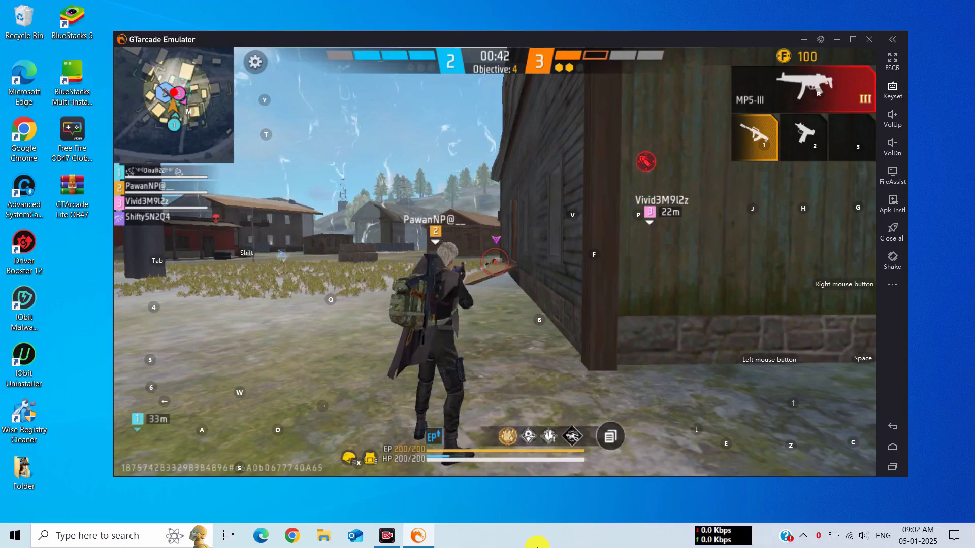
pyautogui.press('w')
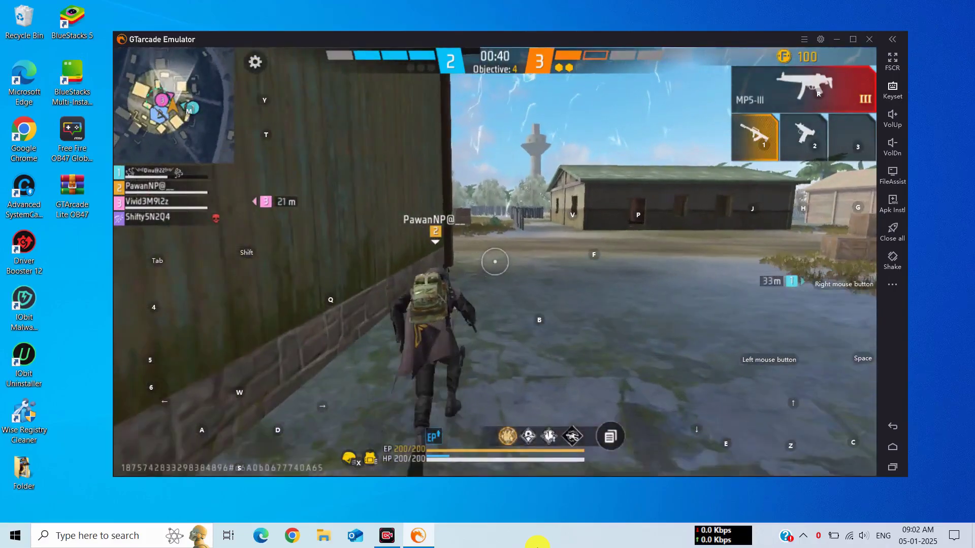
pyautogui.click(537, 542)
pyautogui.press('w')
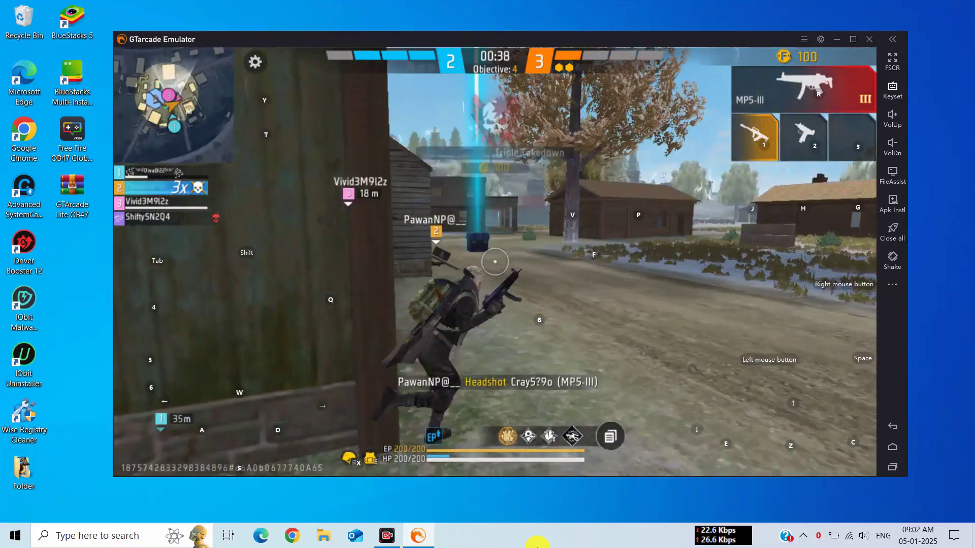
pyautogui.press('w')
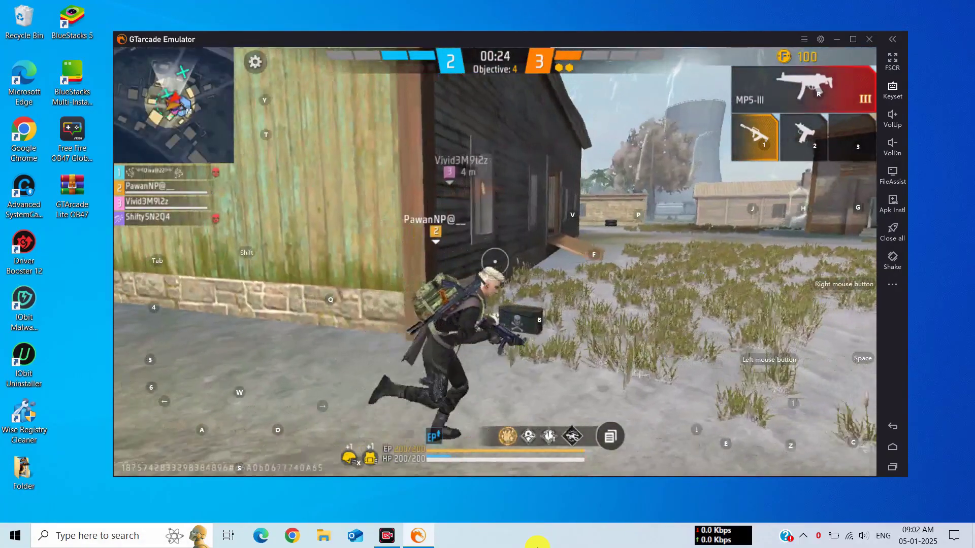
pyautogui.press('w')
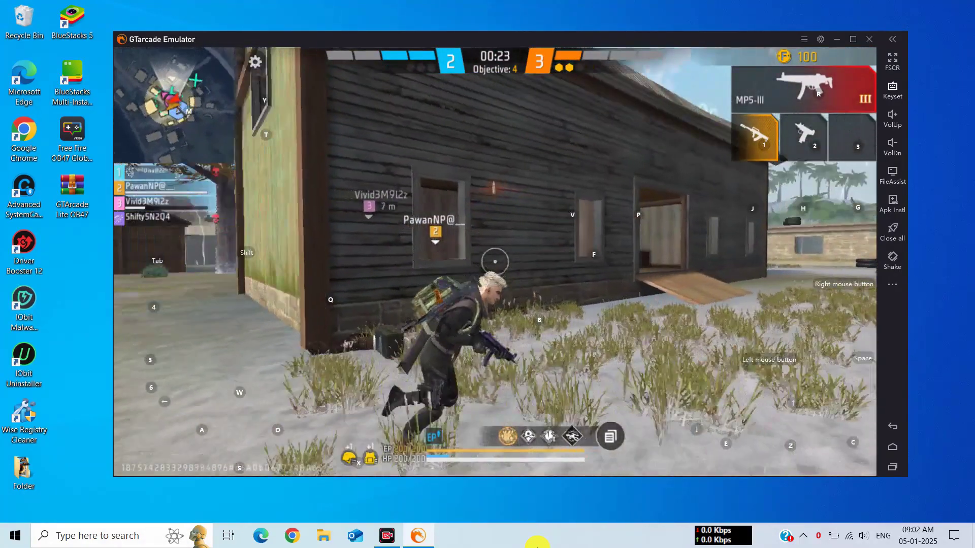
pyautogui.press('w')
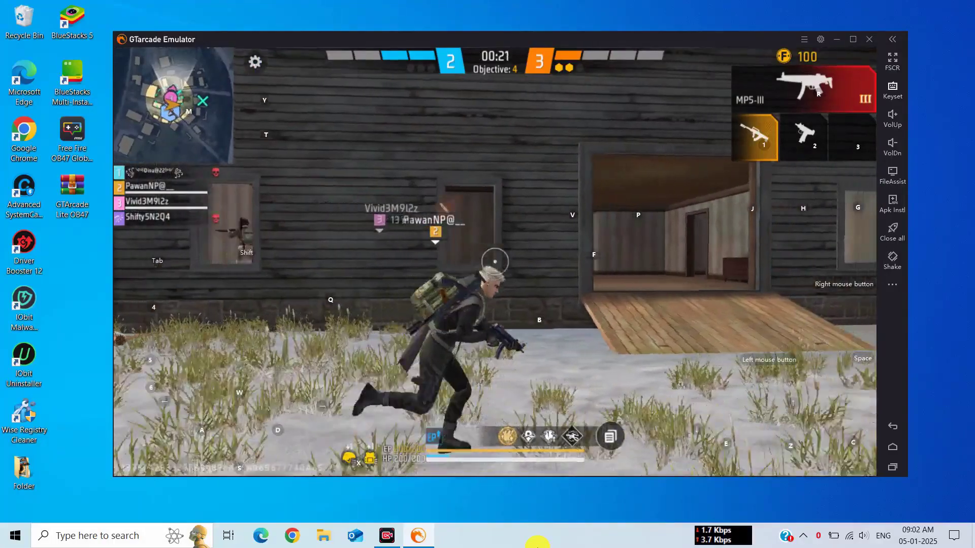
pyautogui.press('w')
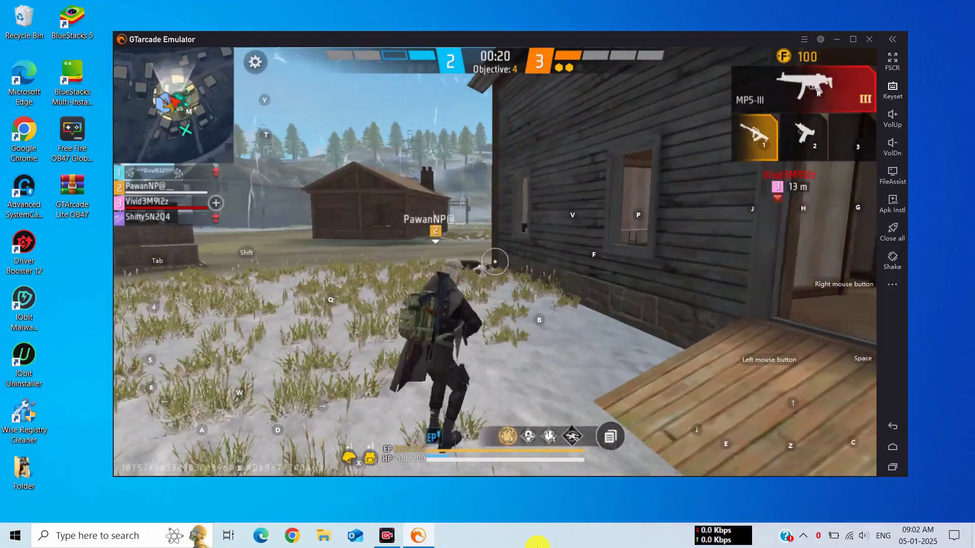
pyautogui.press('w')
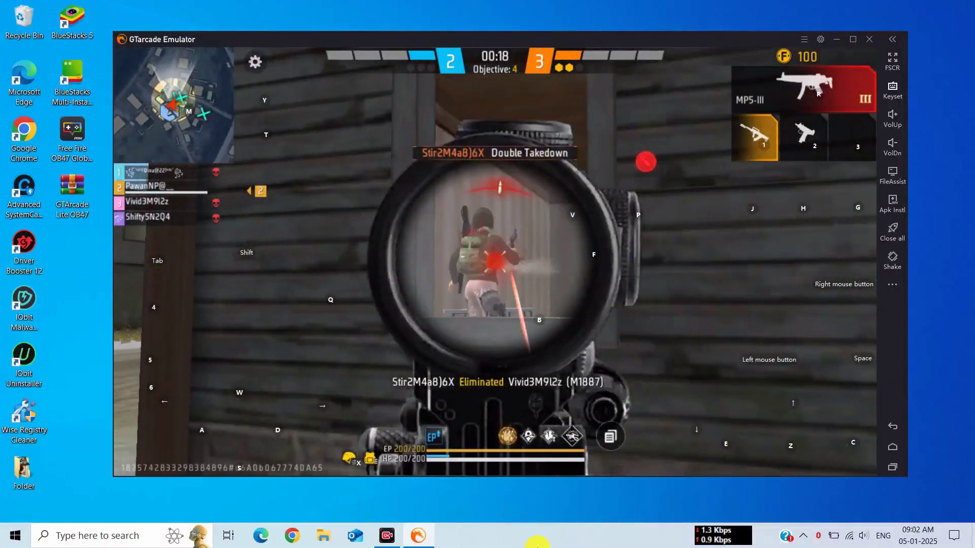
pyautogui.rightClick(537, 543)
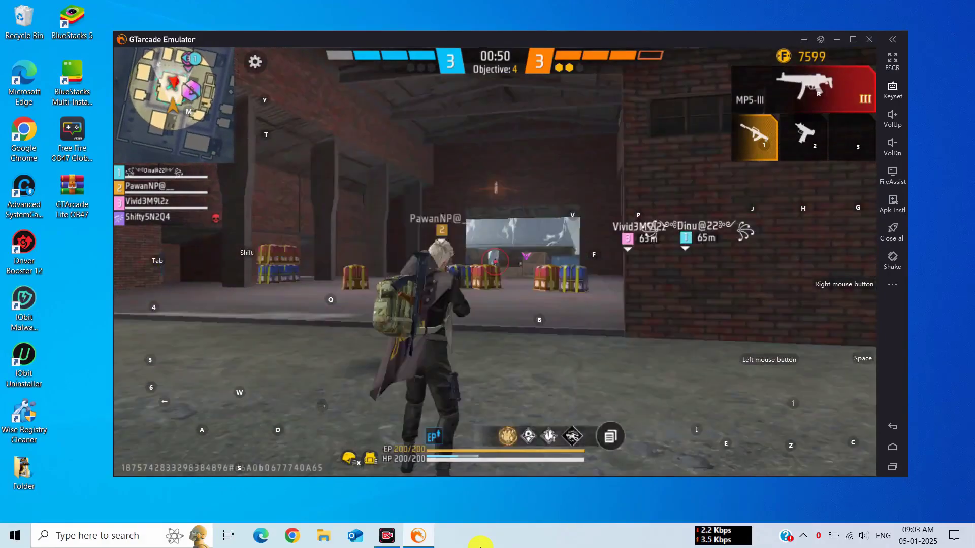
pyautogui.rightClick(481, 543)
pyautogui.click(480, 543)
pyautogui.rightClick(481, 543)
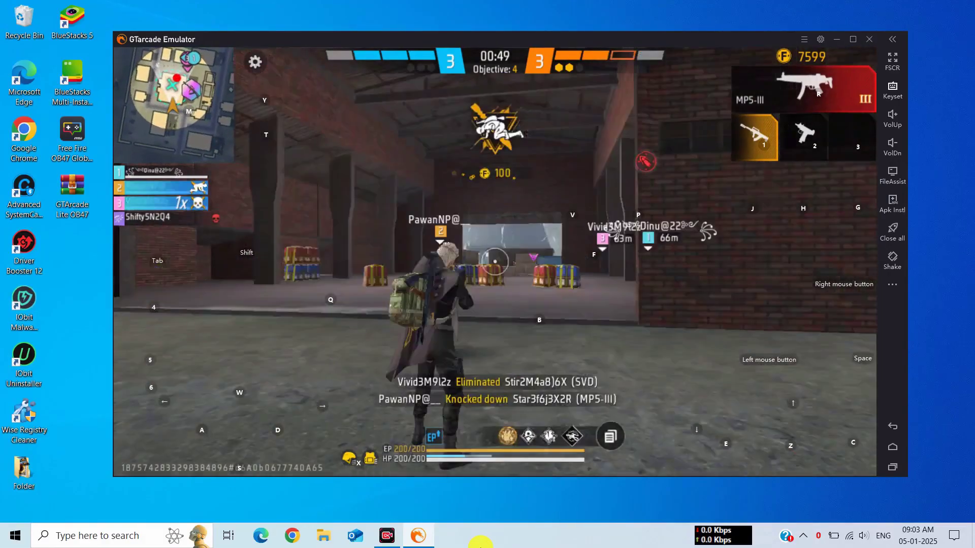
pyautogui.rightClick(481, 543)
pyautogui.rightClick(481, 544)
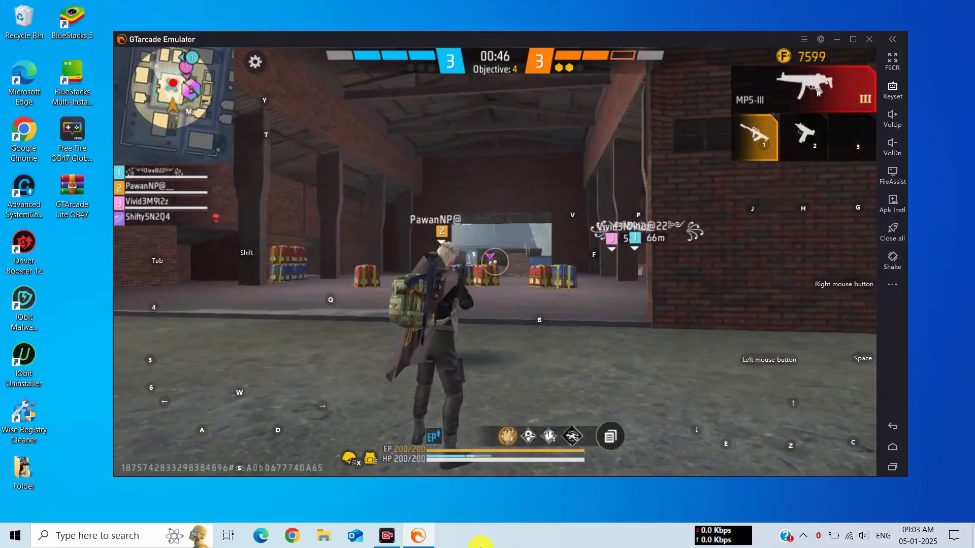
pyautogui.rightClick(481, 543)
pyautogui.click(481, 543)
pyautogui.rightClick(481, 543)
pyautogui.rightClick(481, 543)
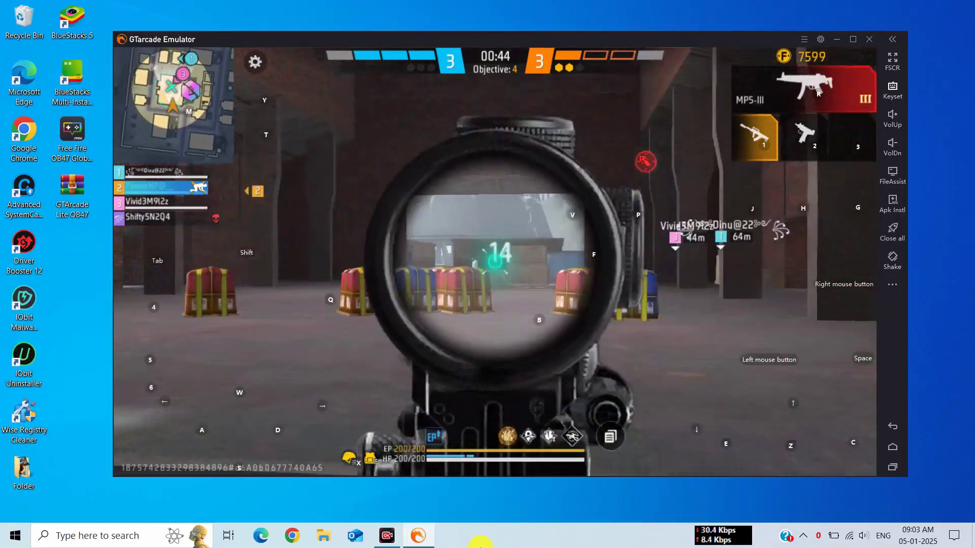
pyautogui.click(481, 543)
pyautogui.click(481, 543)
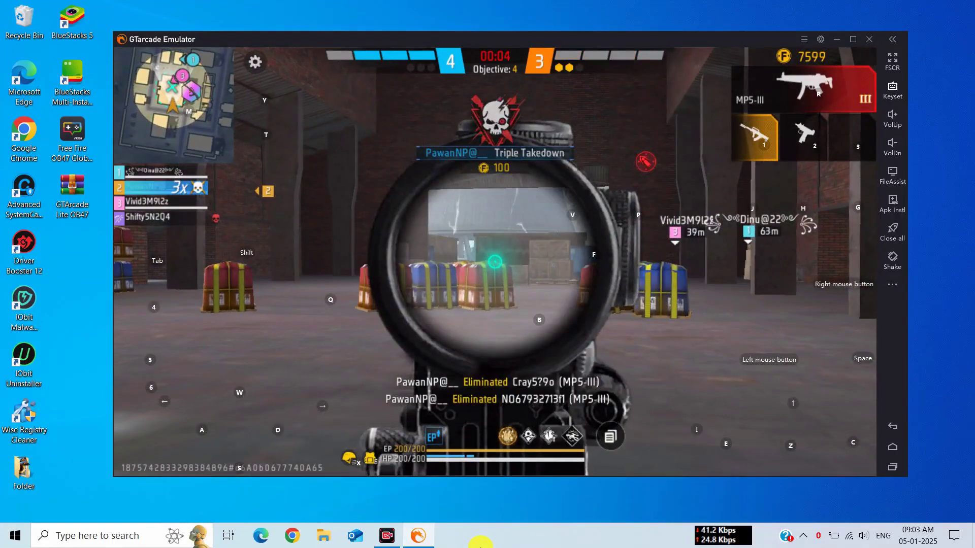
pyautogui.click(481, 544)
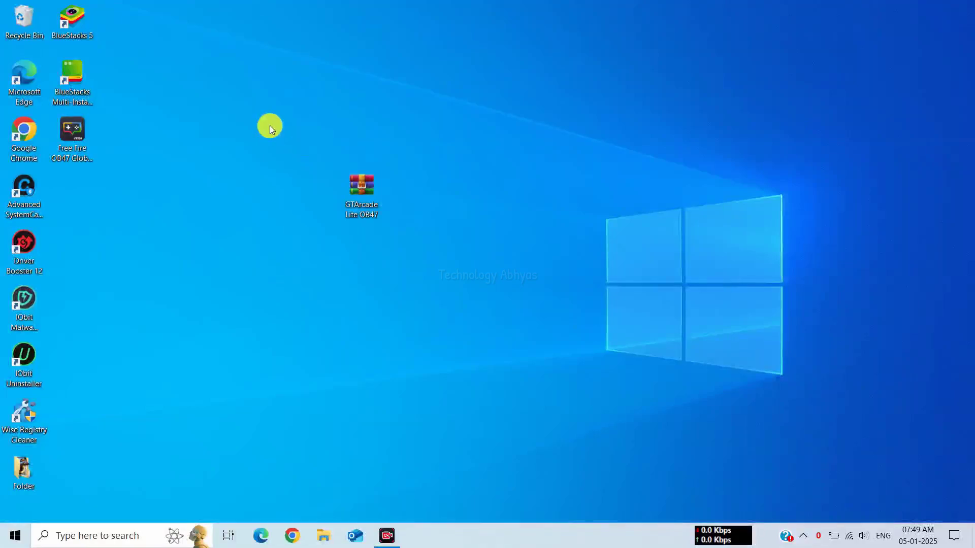
# Extract the GTArcade Lite OB47 archive into a new folder named GTArcade Lite OB47 on the C: drive
pyautogui.moveTo(273, 129); pyautogui.dragTo(449, 253)
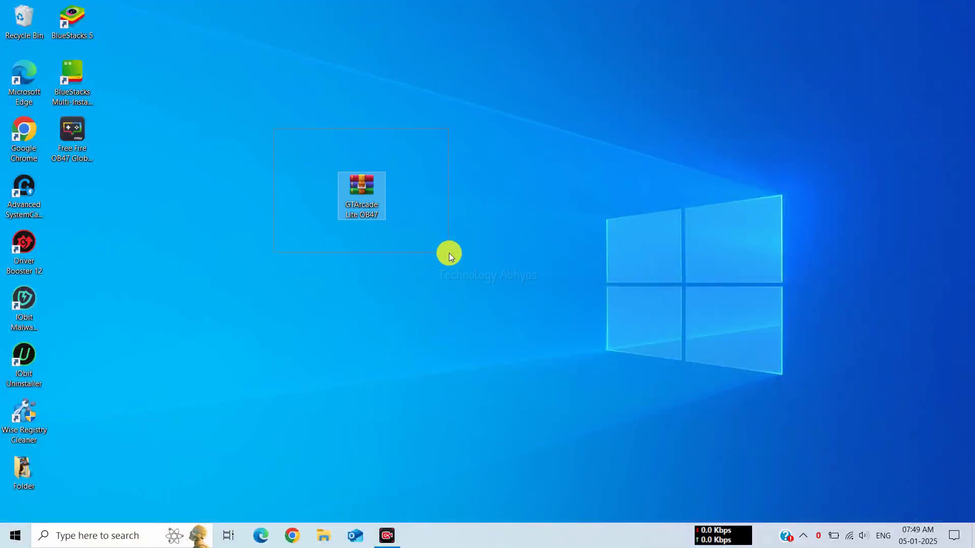
pyautogui.rightClick(366, 193)
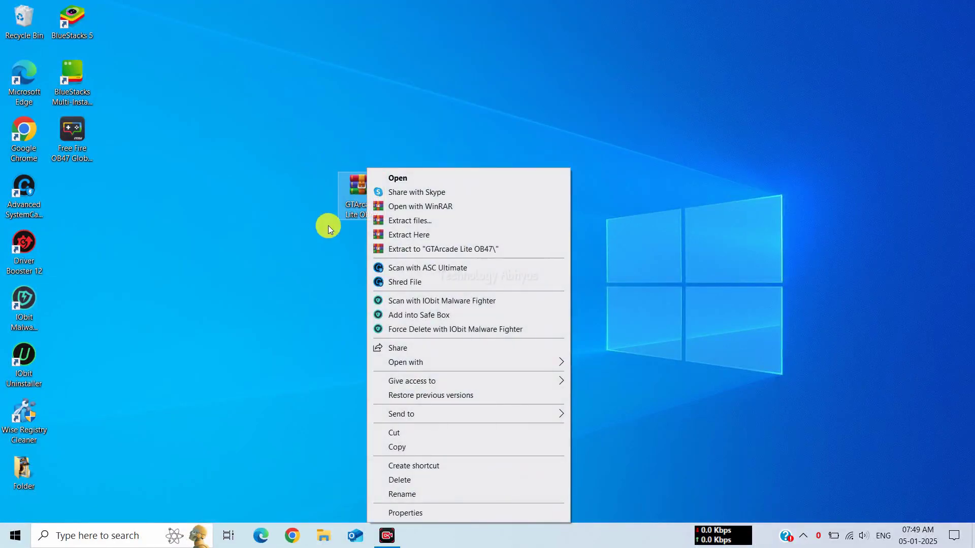
pyautogui.click(414, 222)
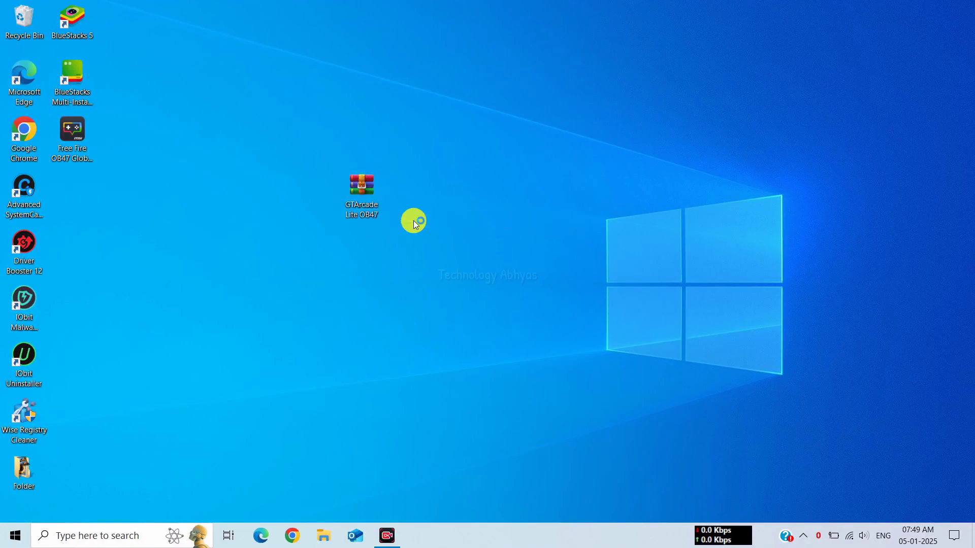
pyautogui.click(539, 318)
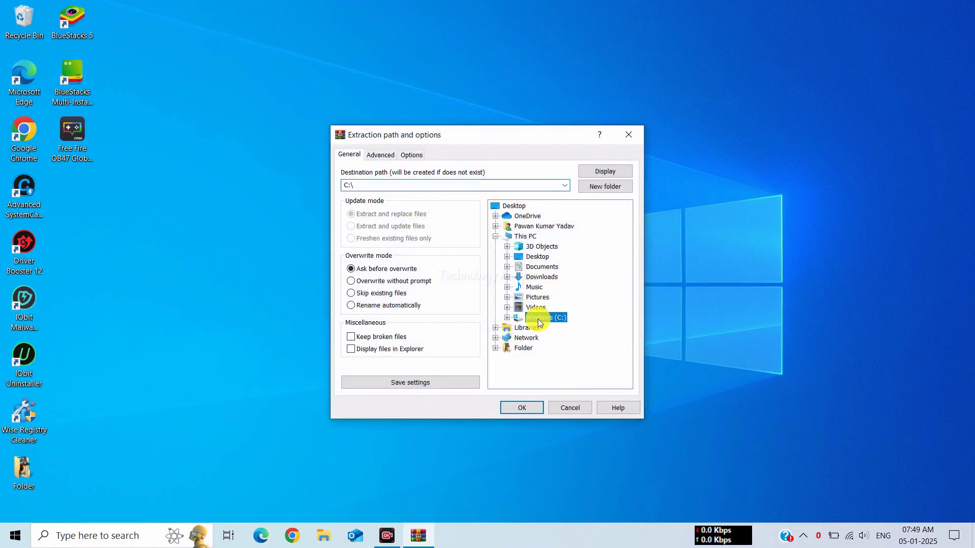
pyautogui.doubleClick(519, 320)
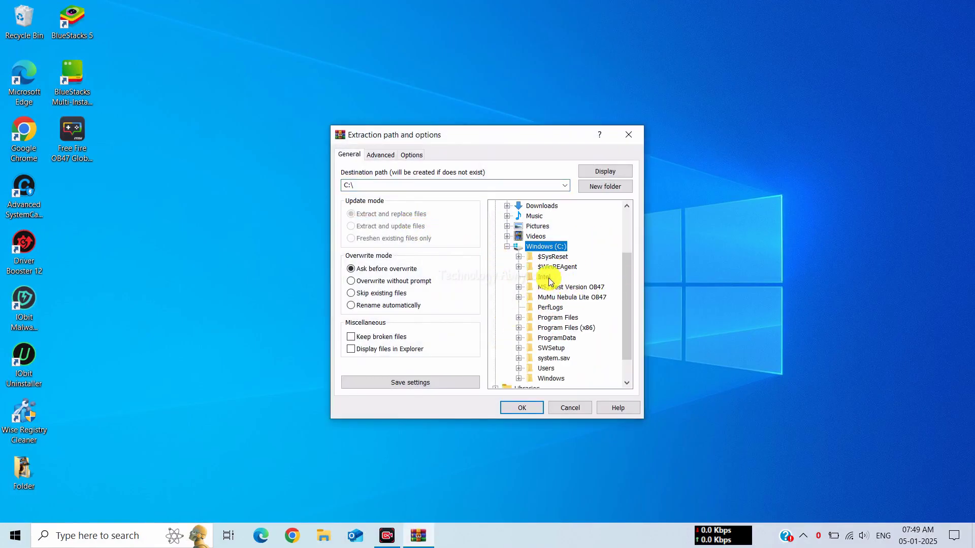
pyautogui.click(615, 189)
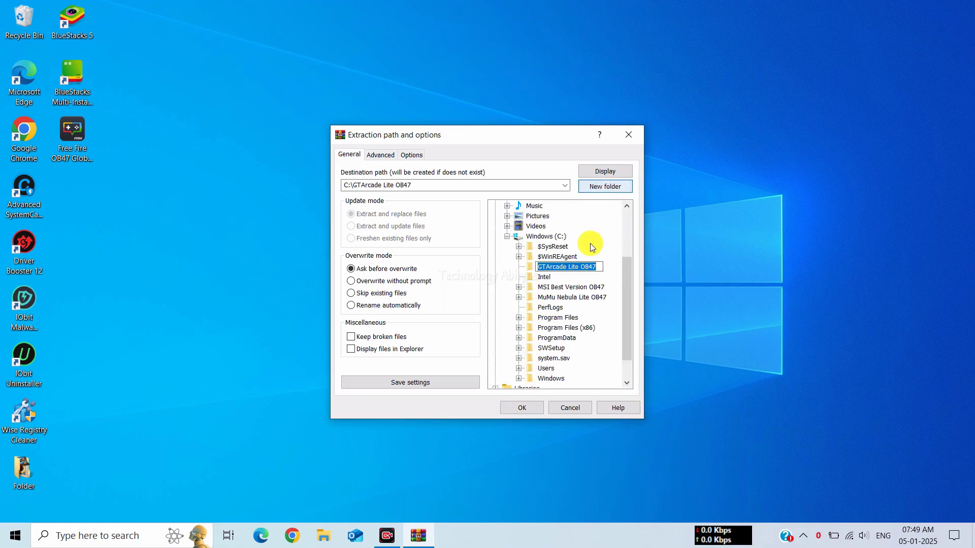
pyautogui.click(522, 409)
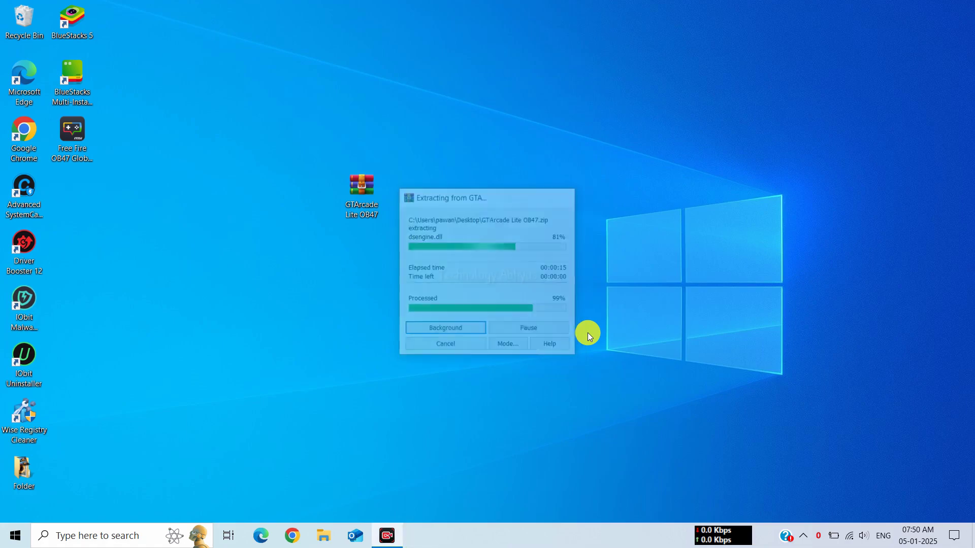
pyautogui.rightClick(251, 289)
pyautogui.click(268, 326)
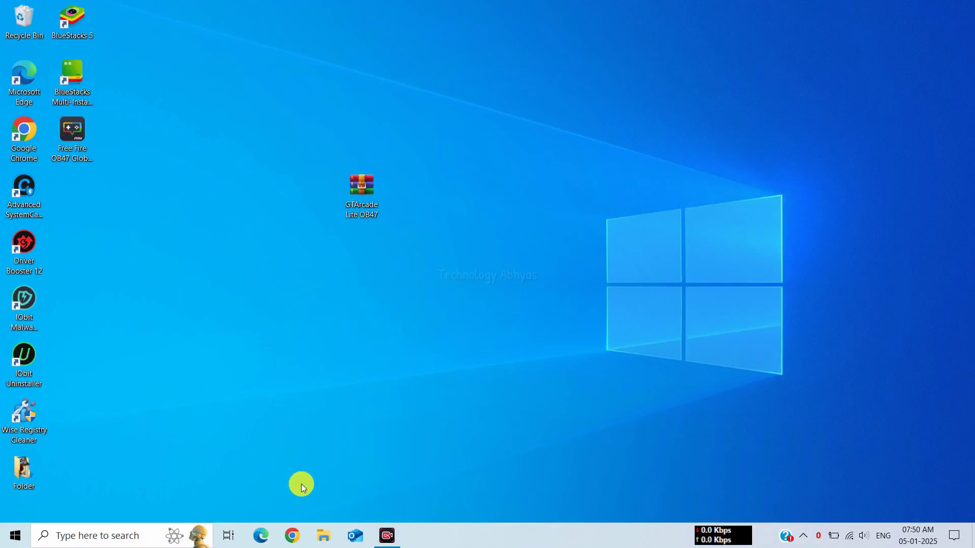
# In File Explorer, open the bin folder inside GTArcade Lite OB47 on the C: drive
pyautogui.click(324, 534)
pyautogui.click(266, 377)
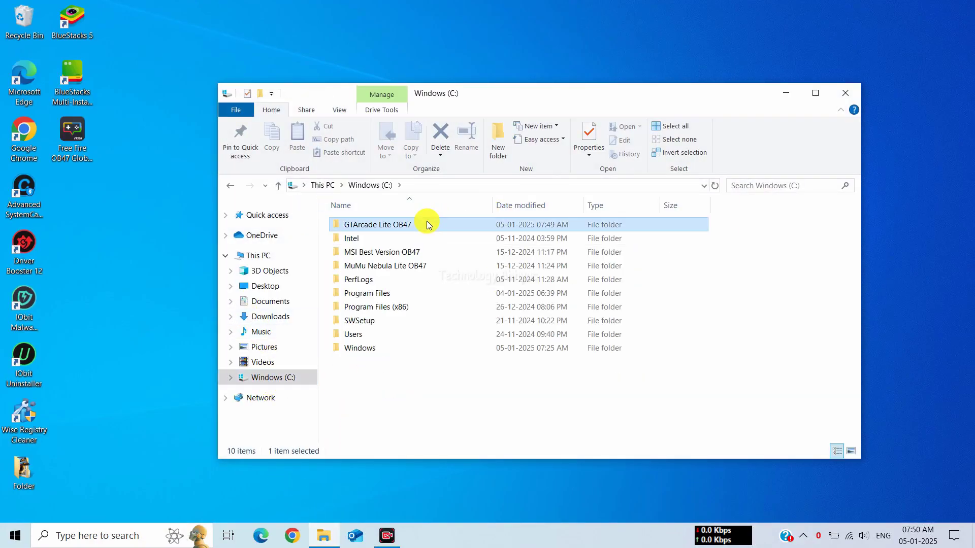
pyautogui.doubleClick(427, 222)
pyautogui.doubleClick(379, 226)
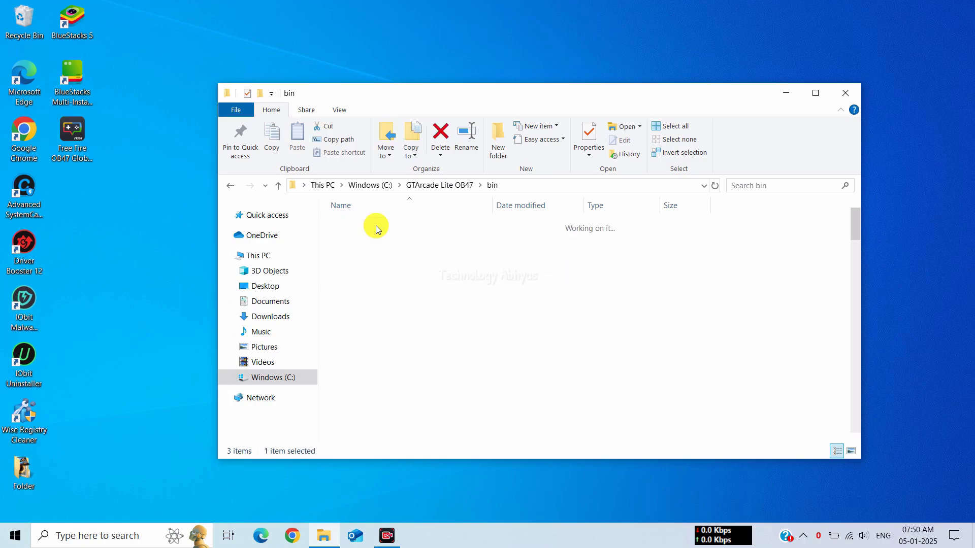
# Create a desktop shortcut for the GTarcadeEmulator application and close the folder window
pyautogui.scroll(-4, 420, 312)
pyautogui.scroll(-3, 418, 320)
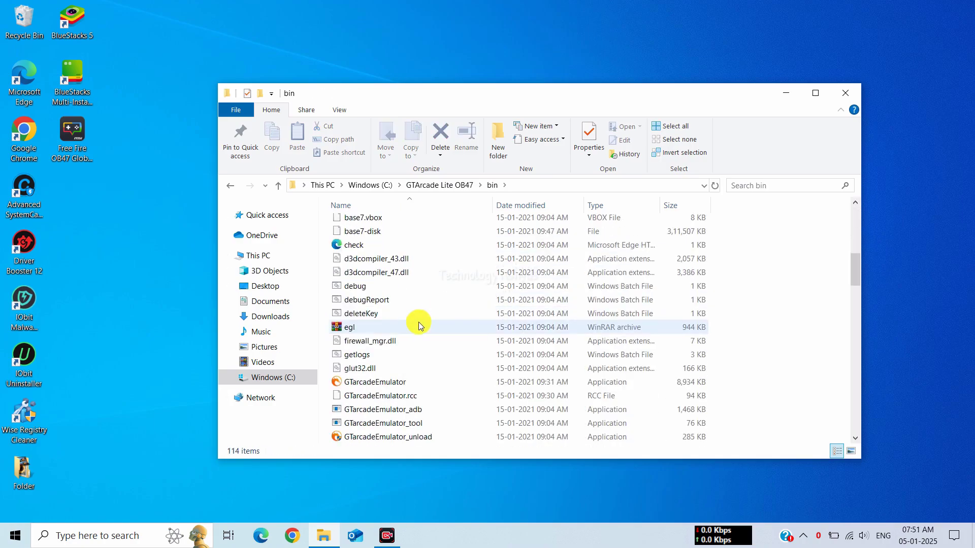
pyautogui.scroll(-1, 397, 336)
pyautogui.click(401, 347)
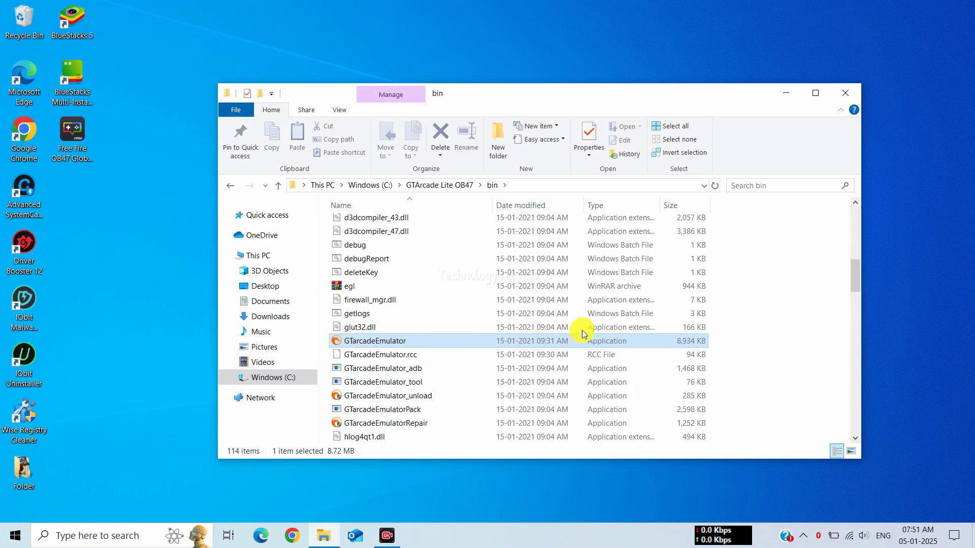
pyautogui.rightClick(537, 342)
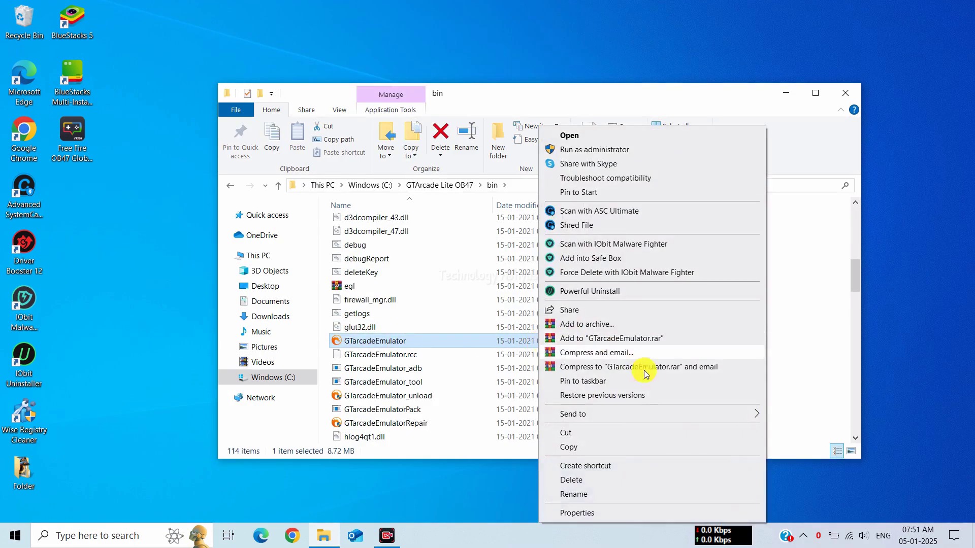
pyautogui.moveTo(746, 414)
pyautogui.click(794, 444)
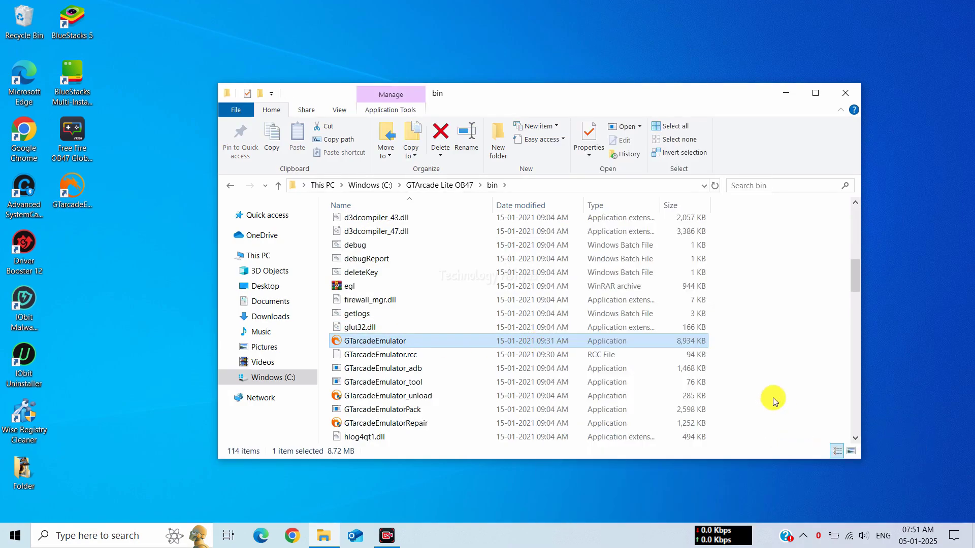
pyautogui.click(849, 89)
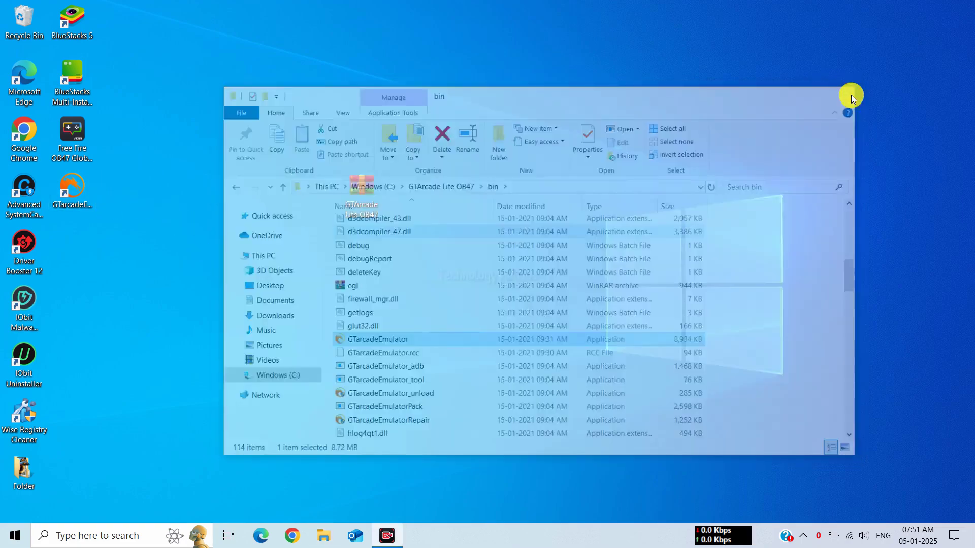
# Launch GTarcade Emulator from its desktop shortcut and open the Tools folder on its home screen
pyautogui.moveTo(242, 114); pyautogui.dragTo(334, 205)
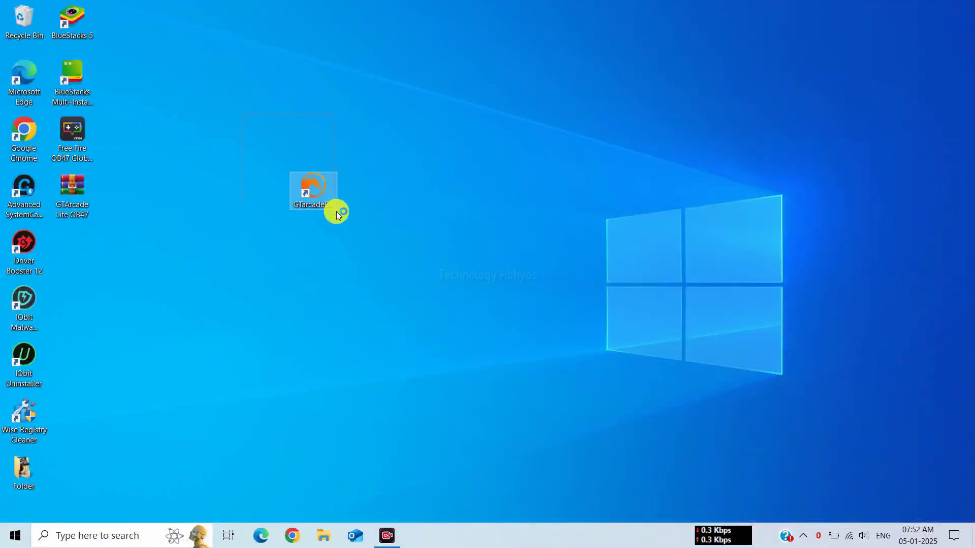
pyautogui.doubleClick(314, 192)
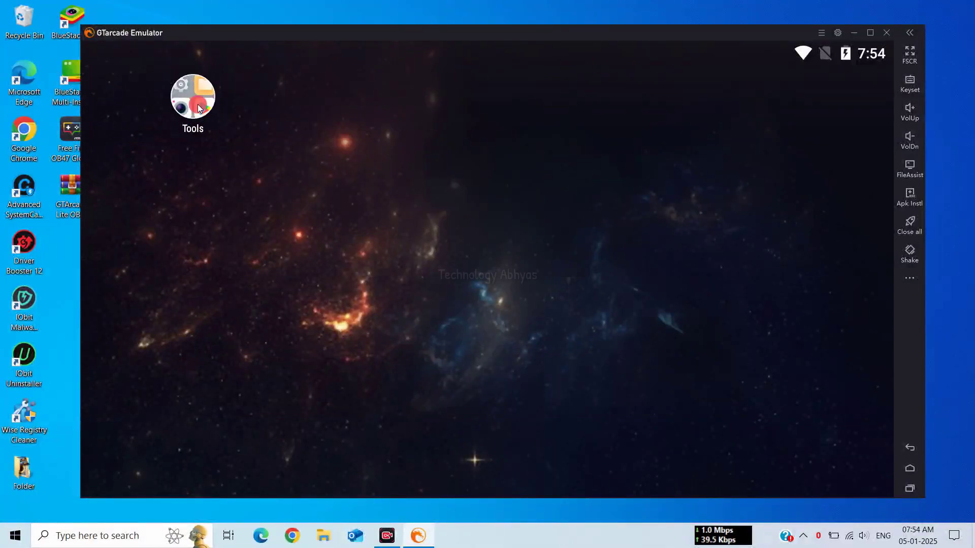
pyautogui.click(197, 104)
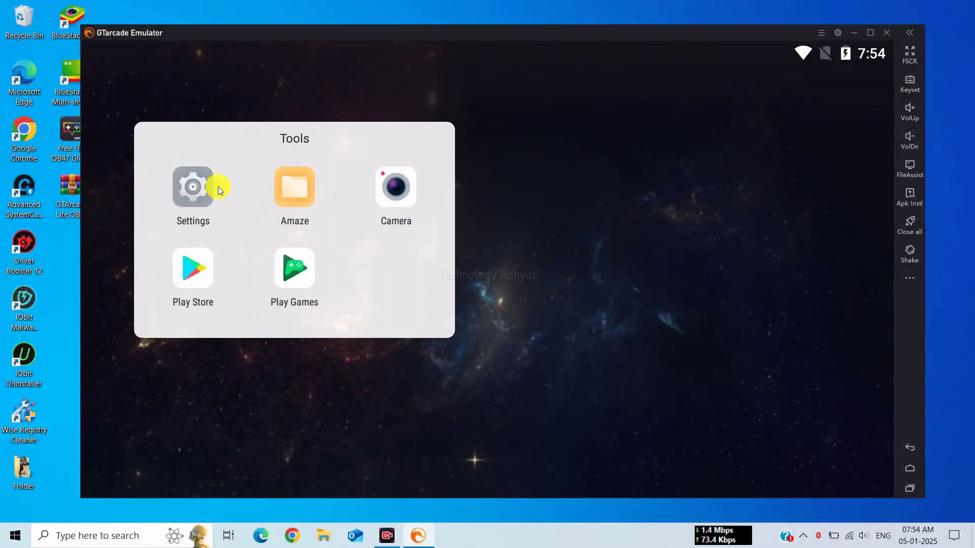
# Open the Apps list in the Android Settings and force stop the Amaze app
pyautogui.click(203, 193)
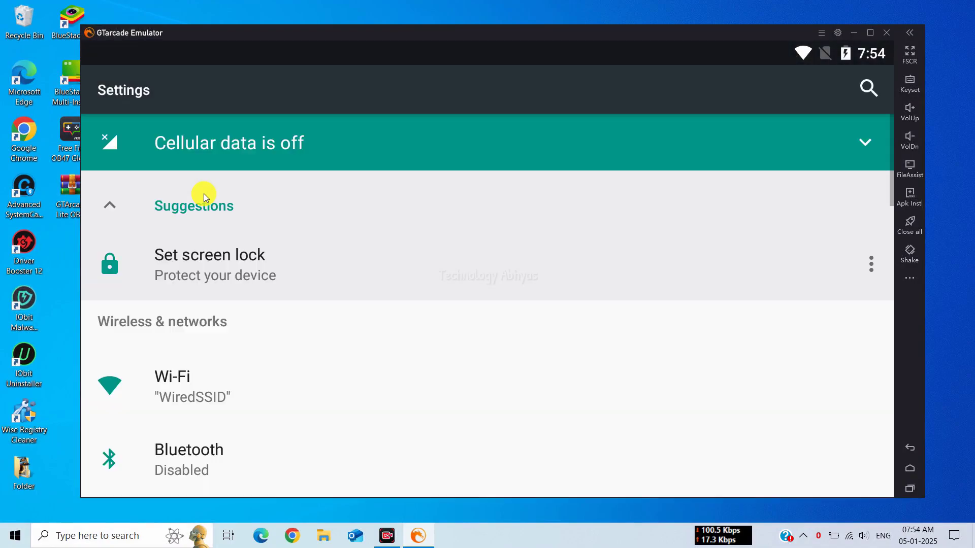
pyautogui.scroll(-10, 316, 364)
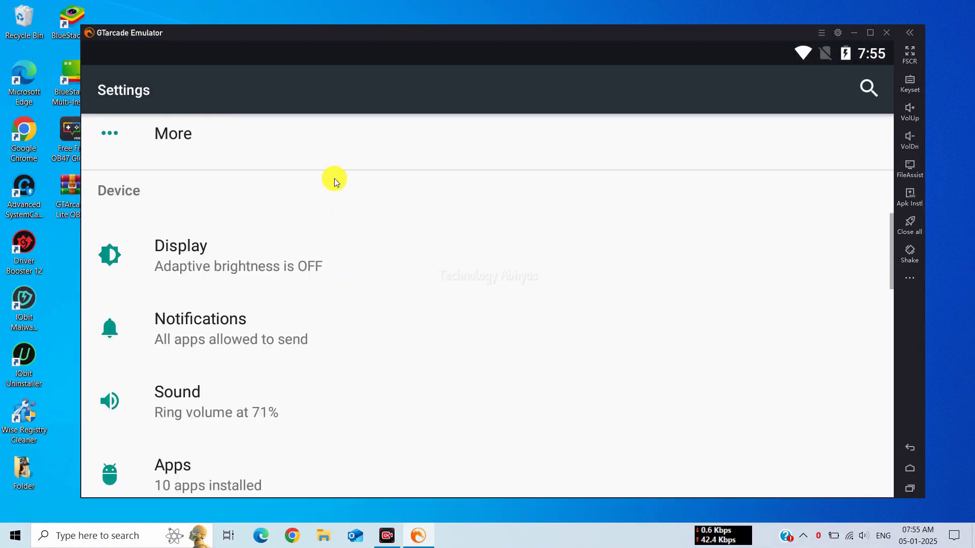
pyautogui.click(285, 409)
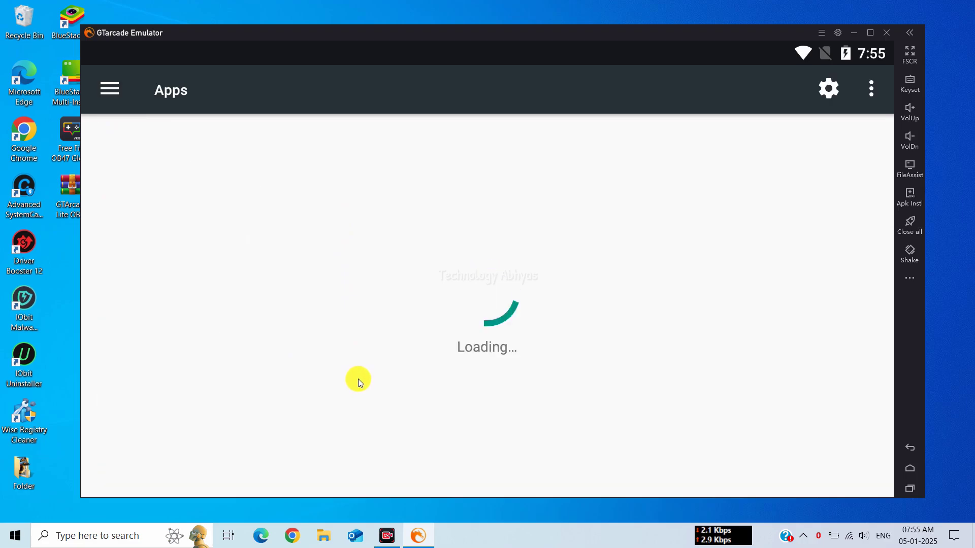
pyautogui.click(224, 170)
pyautogui.click(628, 236)
pyautogui.click(688, 335)
pyautogui.click(113, 88)
# Force stop the Browser and Camera apps, returning to the Apps list after each
pyautogui.click(723, 257)
pyautogui.click(720, 238)
pyautogui.click(692, 330)
pyautogui.click(121, 90)
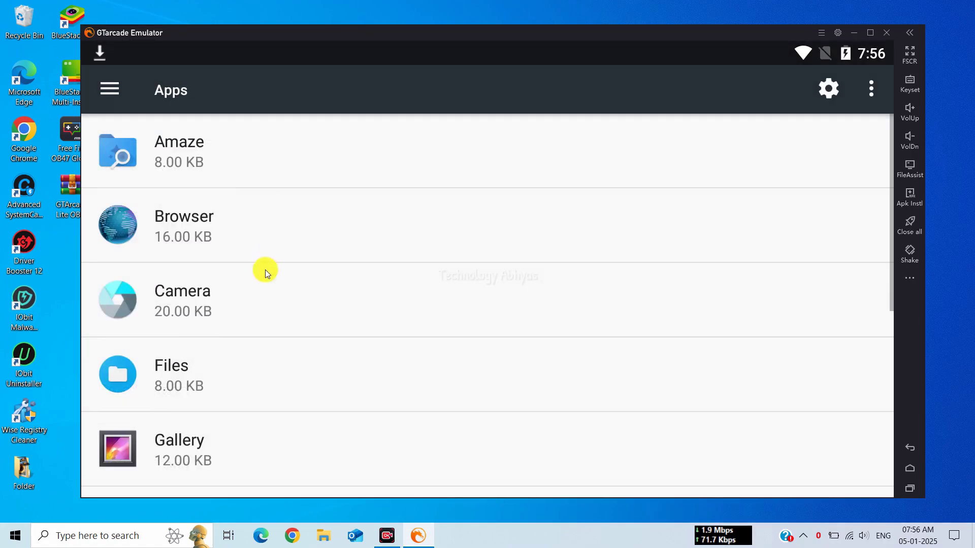
pyautogui.click(517, 295)
pyautogui.click(740, 226)
pyautogui.click(689, 339)
pyautogui.click(121, 90)
# Force stop the Files and Gallery apps, returning to the Apps list after each
pyautogui.click(246, 361)
pyautogui.click(665, 224)
pyautogui.click(688, 333)
pyautogui.click(114, 89)
pyautogui.click(341, 430)
pyautogui.click(716, 208)
pyautogui.click(692, 339)
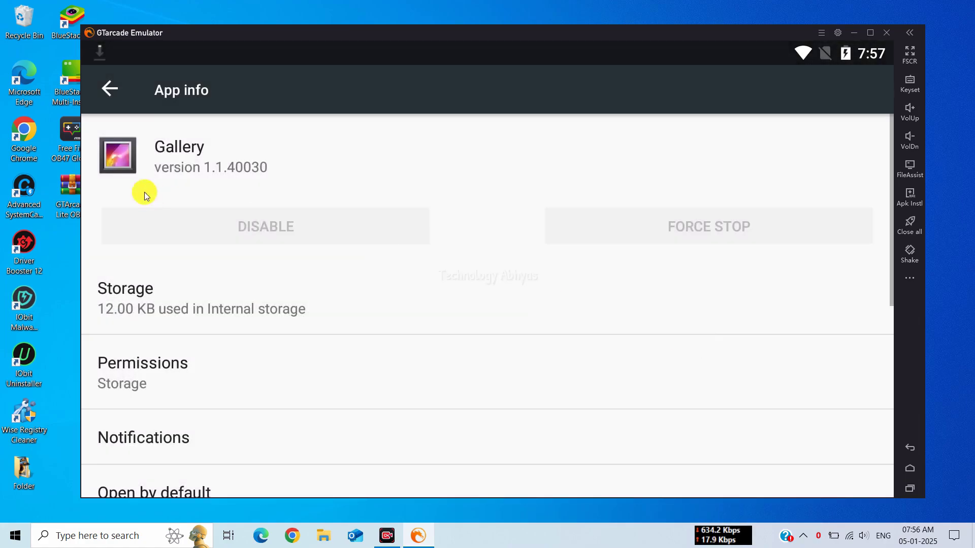
pyautogui.click(111, 82)
# Force stop Google Play Games, and view the app info of Google Play services
pyautogui.moveTo(359, 428); pyautogui.dragTo(349, 171)
pyautogui.click(265, 288)
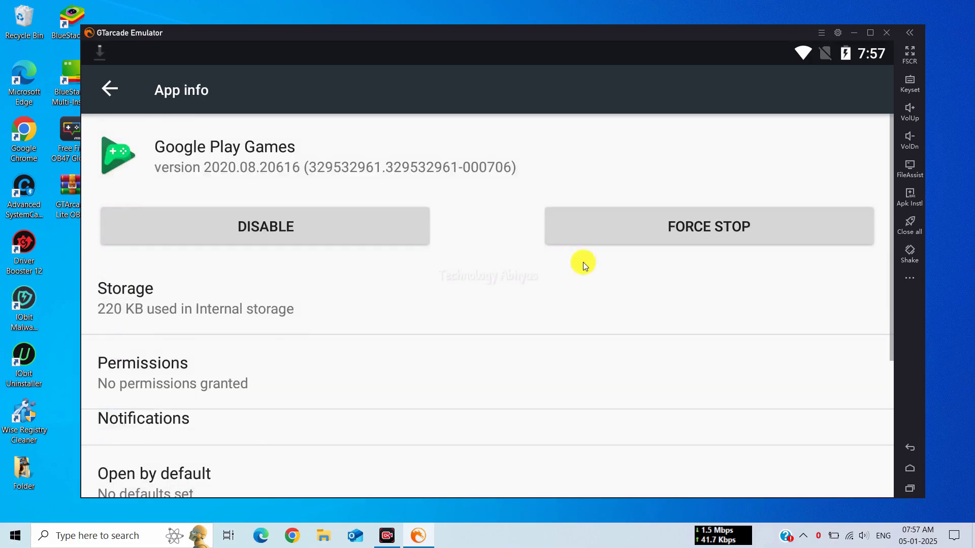
pyautogui.click(644, 230)
pyautogui.click(699, 333)
pyautogui.click(111, 92)
pyautogui.click(251, 354)
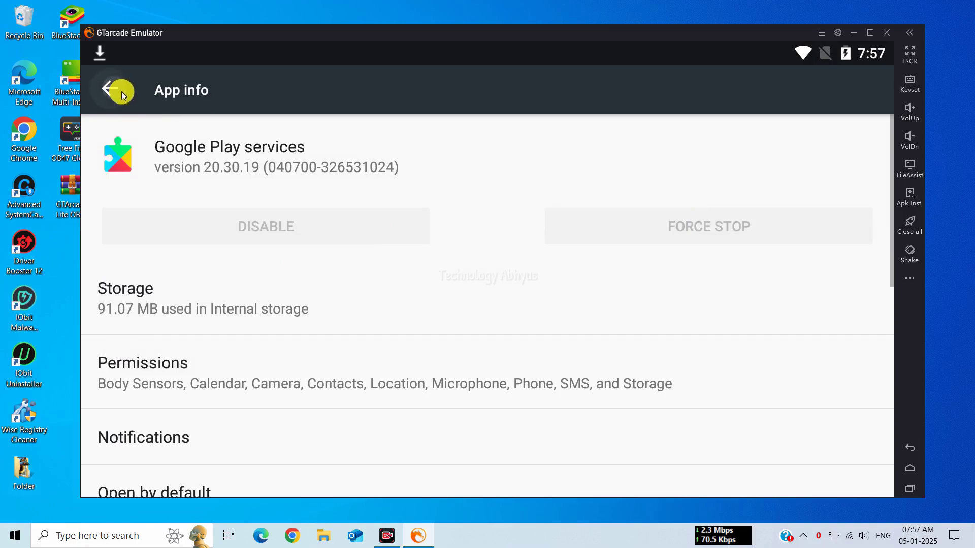
pyautogui.click(120, 91)
# Force stop and disable Google Play Store, and go back to the Apps list
pyautogui.click(234, 406)
pyautogui.click(693, 223)
pyautogui.click(693, 333)
pyautogui.click(251, 227)
pyautogui.click(704, 325)
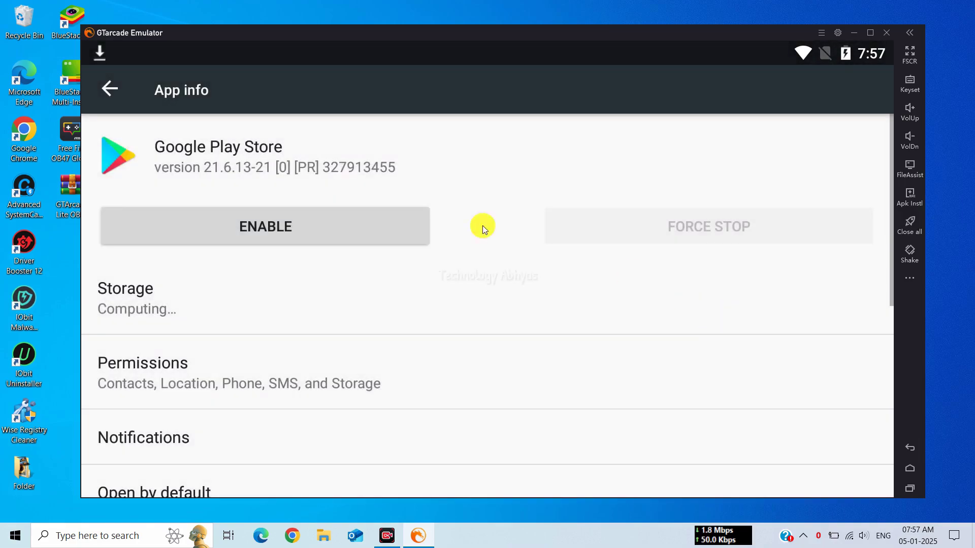
pyautogui.click(105, 97)
# Force stop the Lite app and return to the main Settings list
pyautogui.scroll(-2, 331, 361)
pyautogui.click(325, 389)
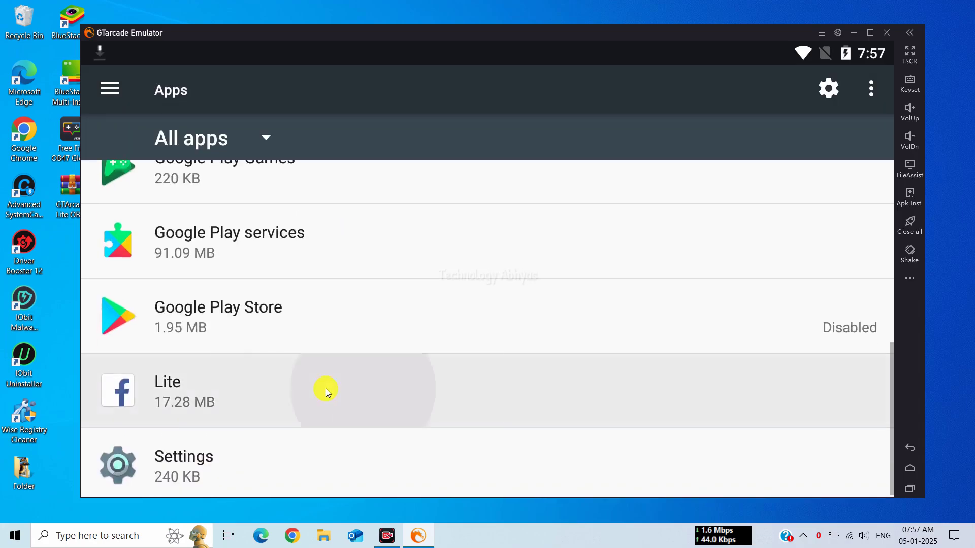
pyautogui.click(725, 237)
pyautogui.click(678, 331)
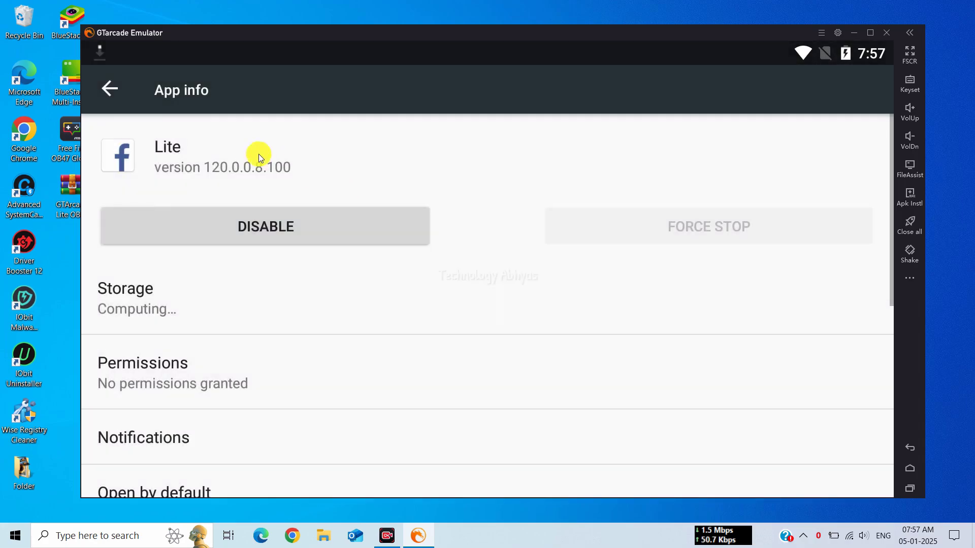
pyautogui.click(124, 92)
pyautogui.click(340, 263)
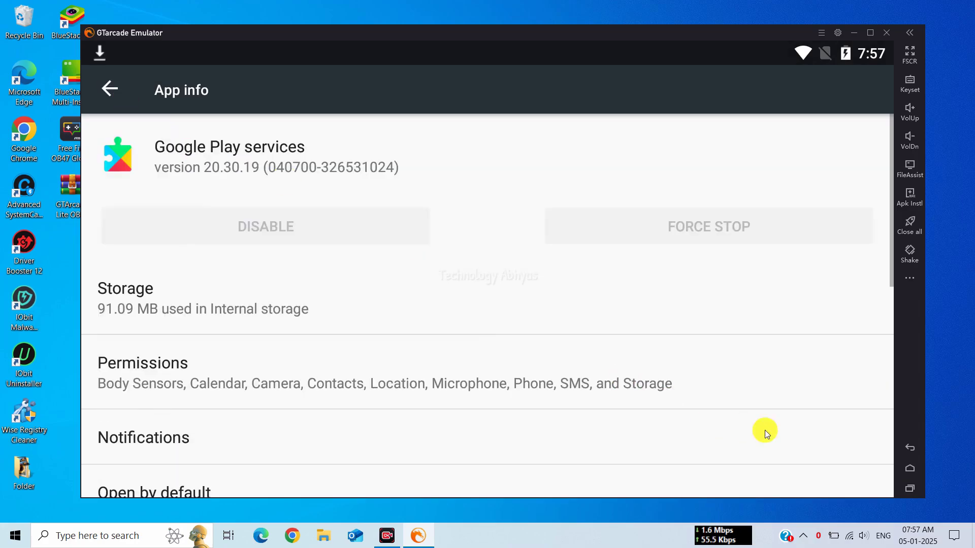
pyautogui.click(908, 447)
pyautogui.click(909, 446)
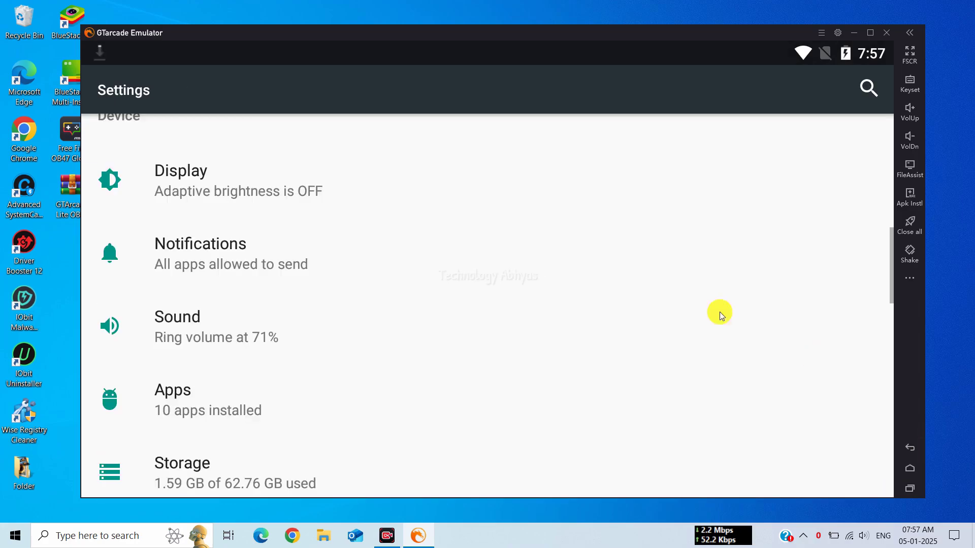
# In the Accessibility settings, toggle one of the switch options and set Touch & hold delay to Short
pyautogui.scroll(-4, 394, 313)
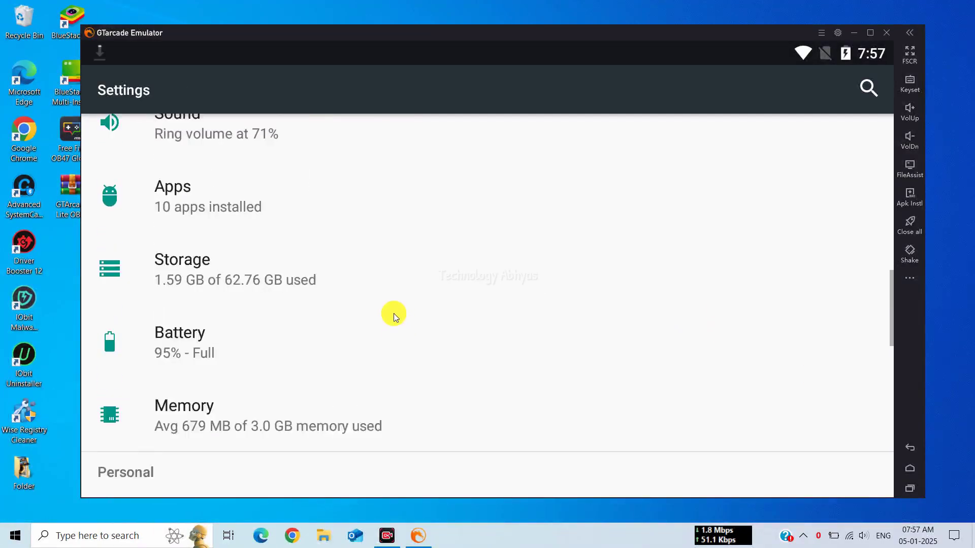
pyautogui.scroll(-10, 393, 312)
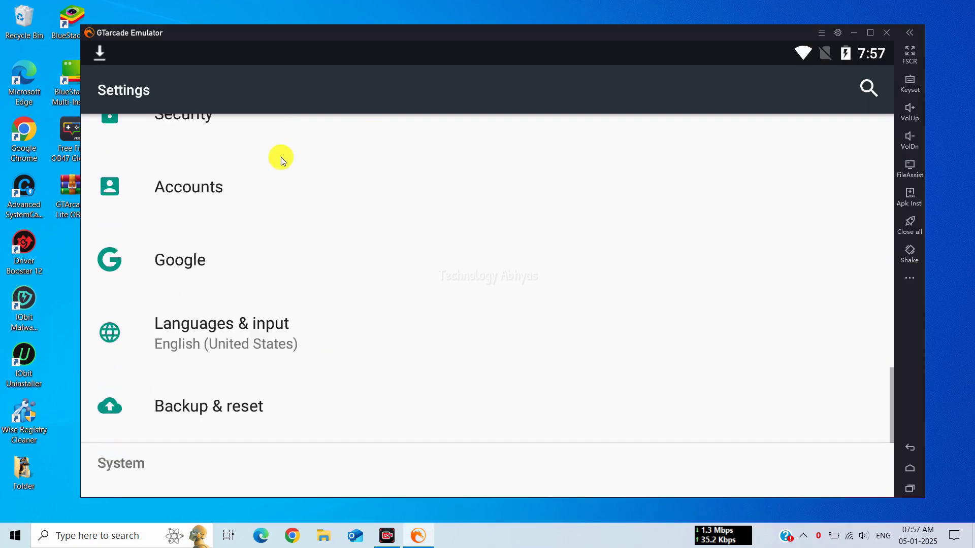
pyautogui.scroll(-3, 285, 372)
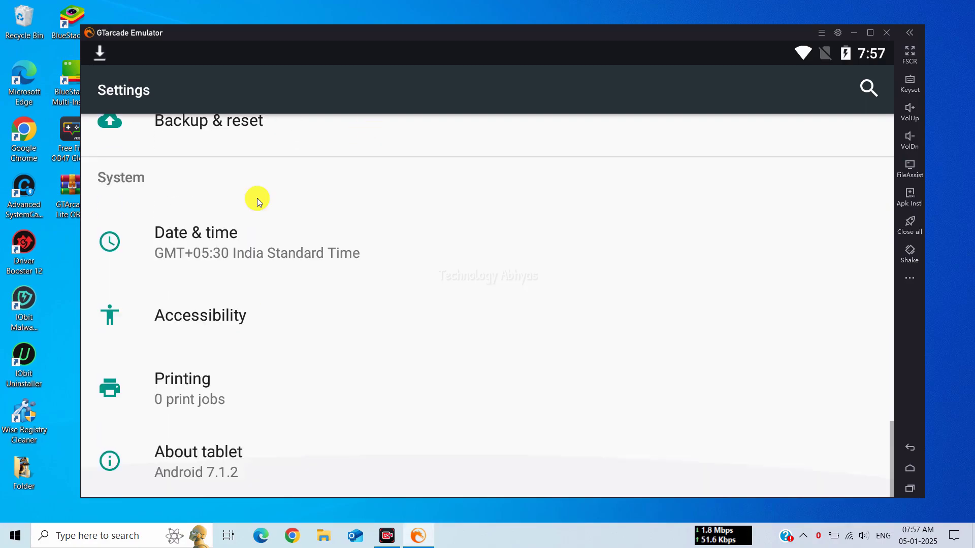
pyautogui.click(214, 324)
pyautogui.scroll(-8, 341, 299)
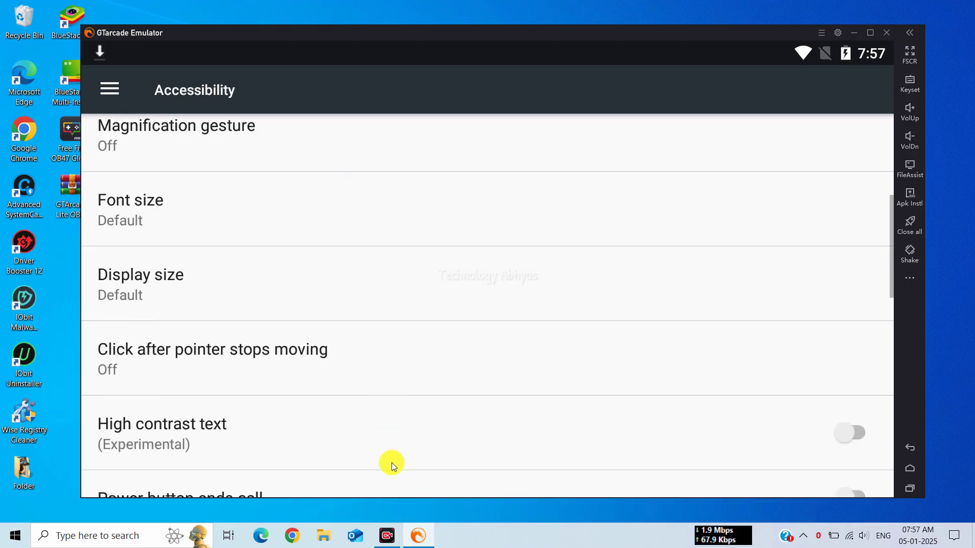
pyautogui.scroll(-2, 366, 272)
pyautogui.click(846, 382)
pyautogui.scroll(-8, 415, 359)
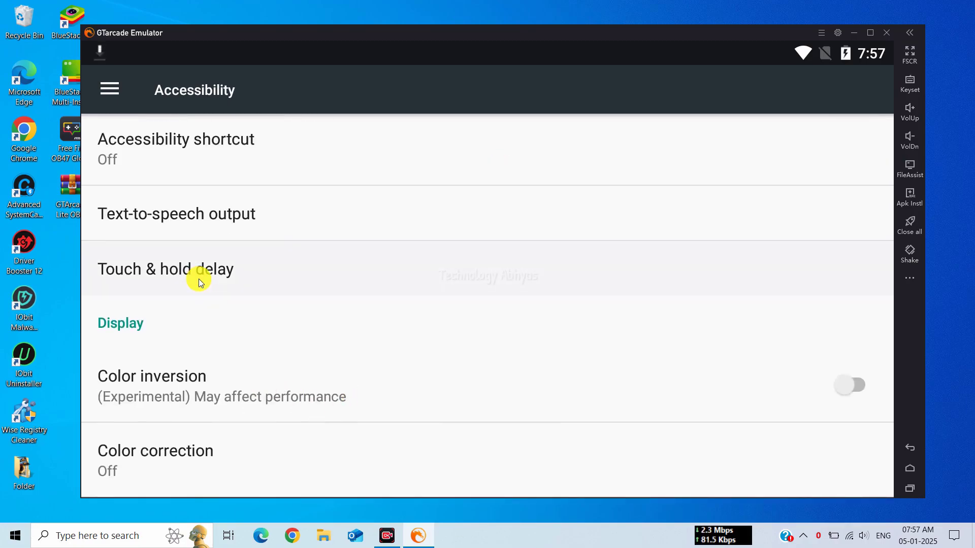
pyautogui.click(199, 279)
pyautogui.click(307, 231)
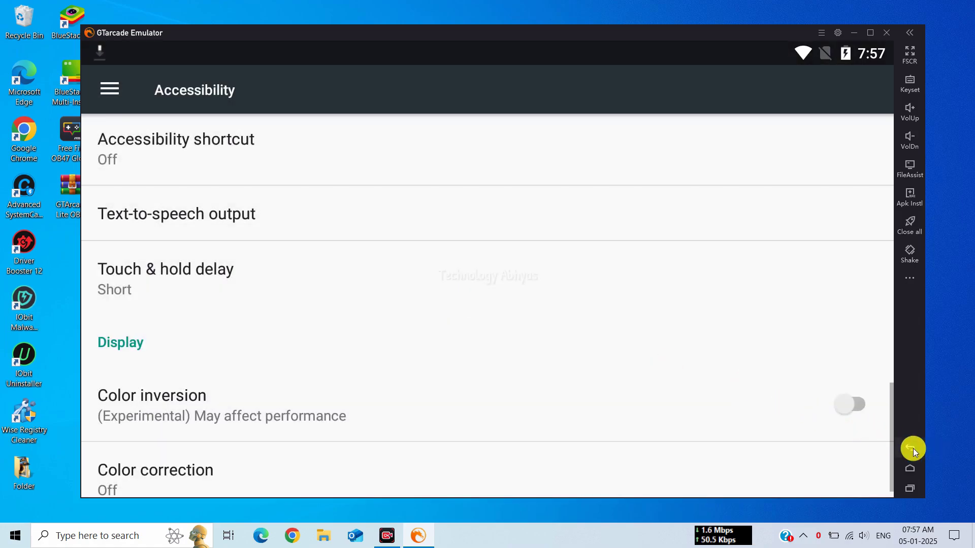
pyautogui.click(913, 449)
# Open the Tablet status page under About tablet and view the Android version's logo screen
pyautogui.click(319, 470)
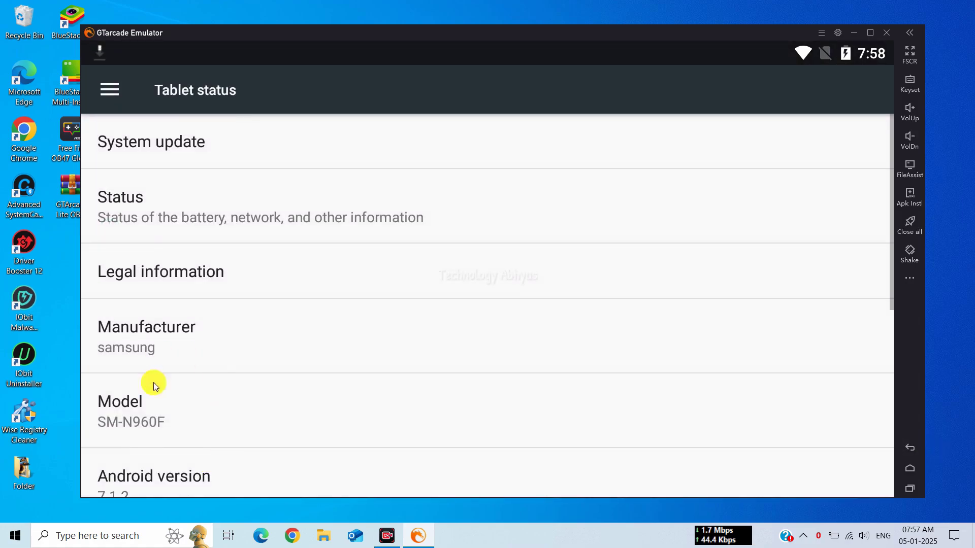
pyautogui.scroll(-2, 246, 347)
pyautogui.click(162, 385)
pyautogui.click(162, 385)
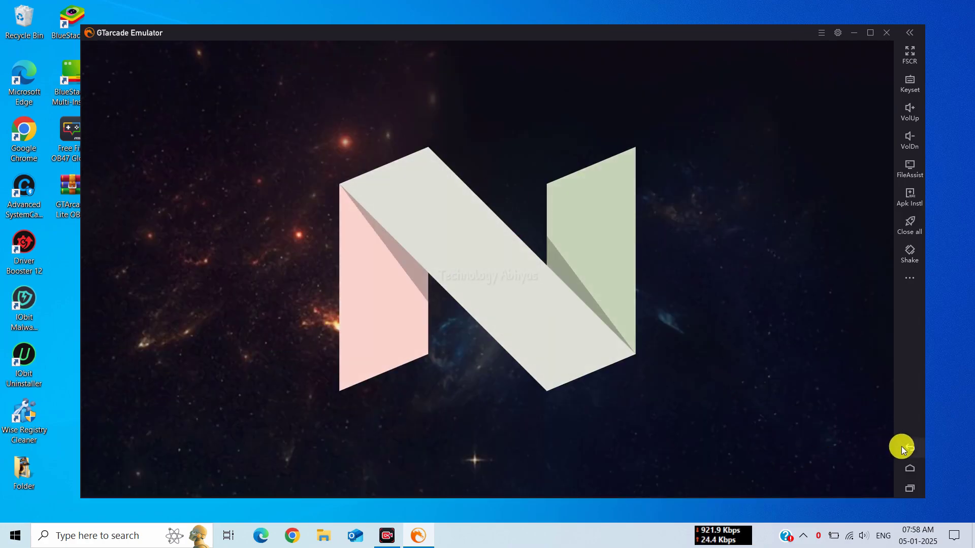
pyautogui.click(906, 450)
# Unlock the developer options through the Build number entry in Tablet status and return to the main Settings list
pyautogui.moveTo(226, 377); pyautogui.dragTo(224, 243)
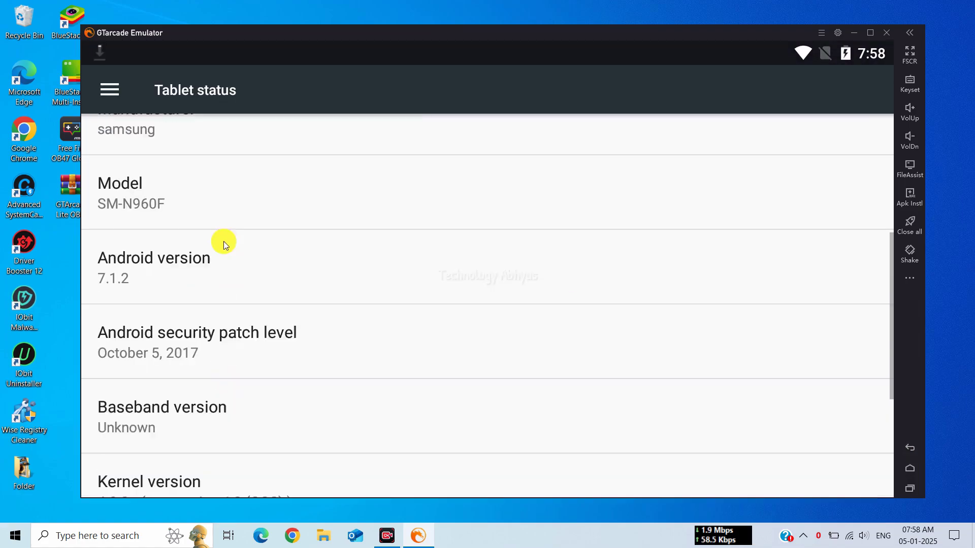
pyautogui.moveTo(190, 412); pyautogui.dragTo(203, 331)
pyautogui.moveTo(209, 385); pyautogui.dragTo(199, 370)
pyautogui.click(188, 458)
pyautogui.click(187, 458)
pyautogui.click(188, 459)
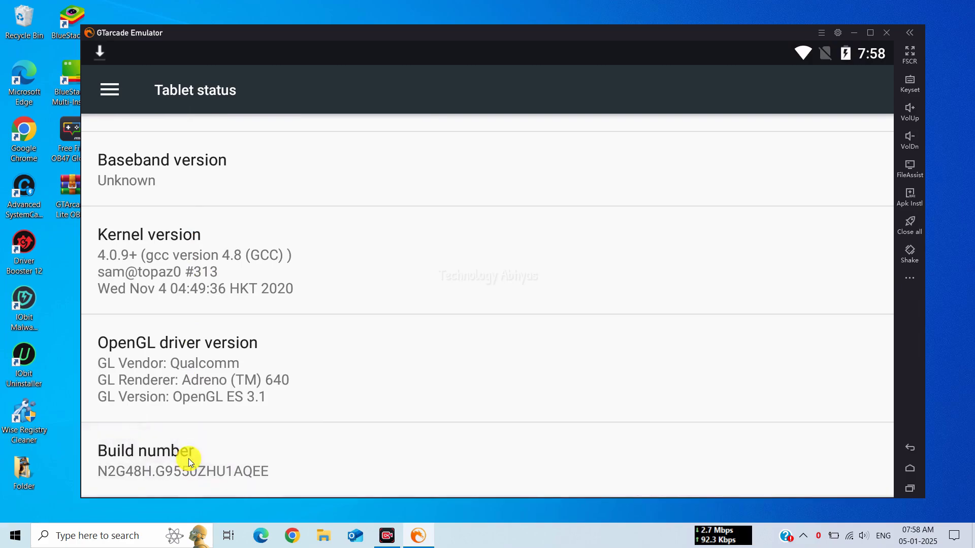
pyautogui.click(188, 459)
pyautogui.click(908, 457)
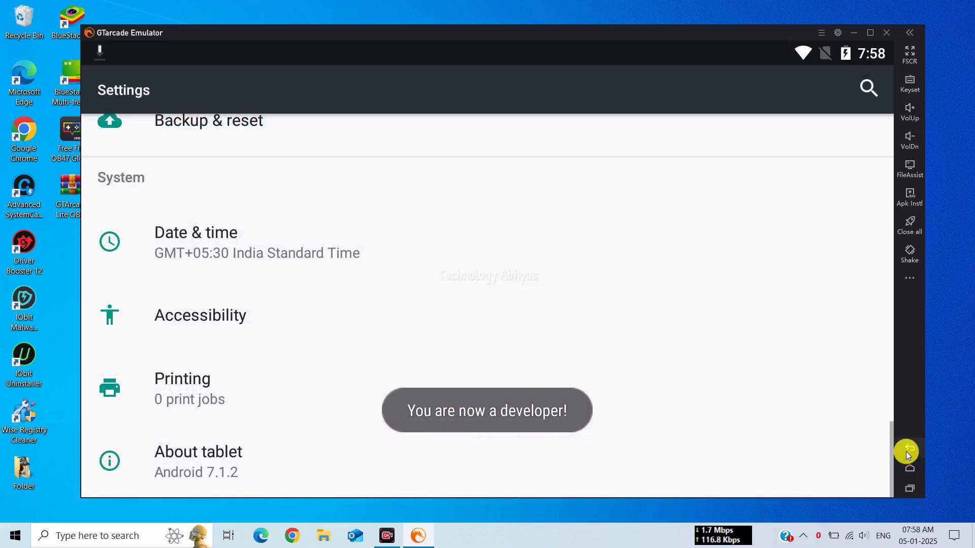
# Open Developer options and turn on Cellular data always active
pyautogui.click(313, 460)
pyautogui.scroll(-10, 421, 348)
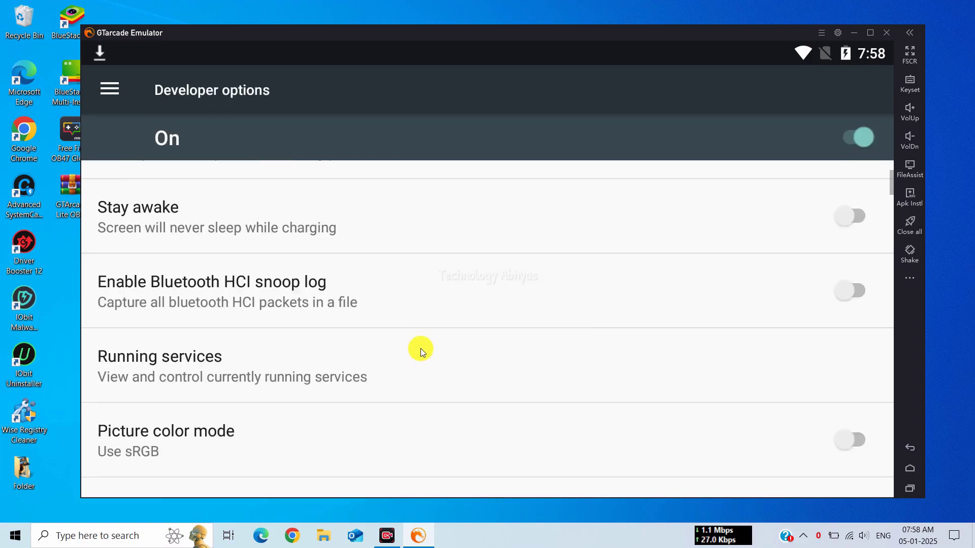
pyautogui.scroll(-10, 420, 345)
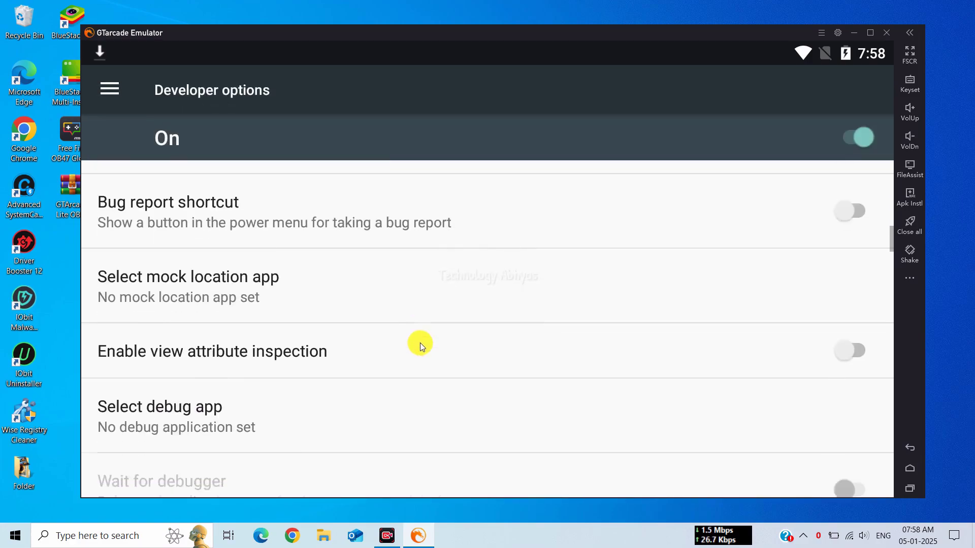
pyautogui.scroll(-5, 401, 343)
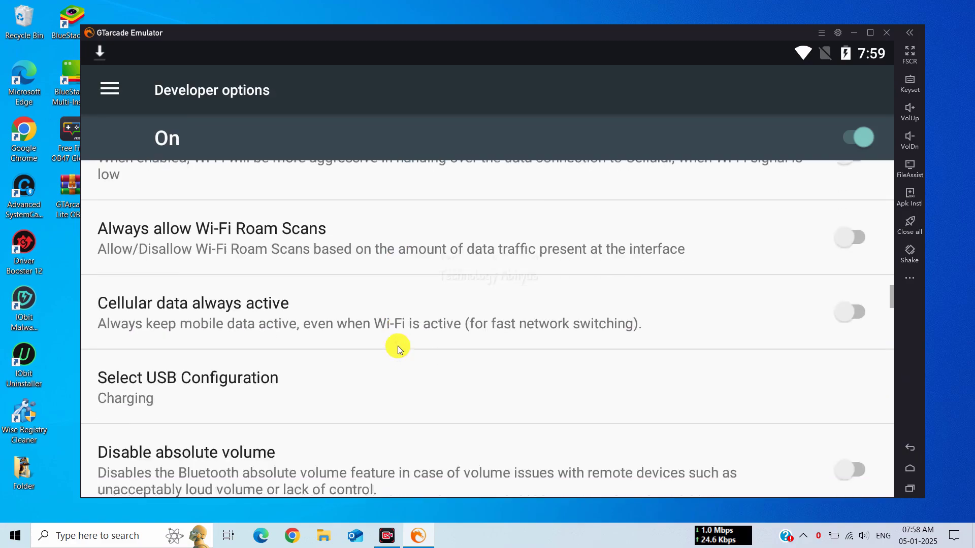
pyautogui.scroll(2, 169, 386)
pyautogui.click(851, 364)
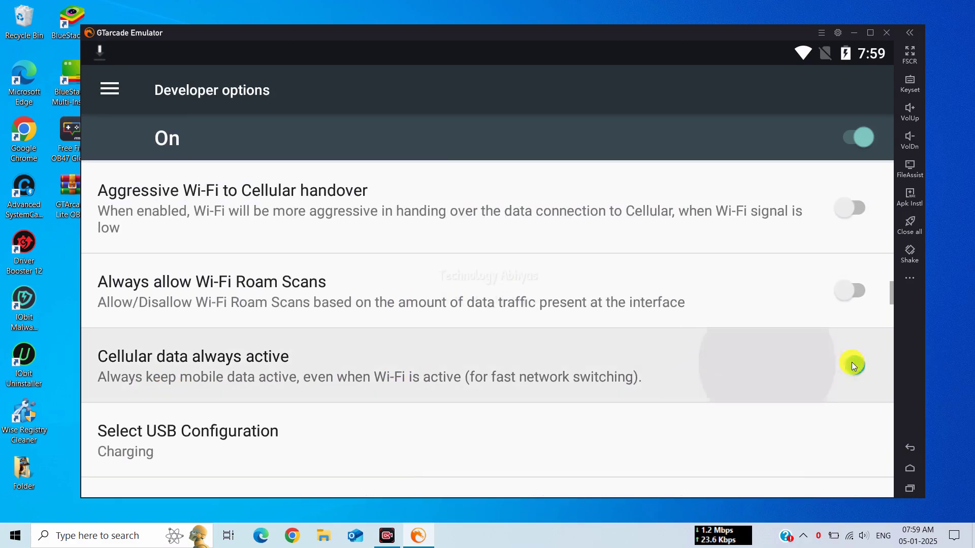
# In Developer options, set Window animation scale to Animation off
pyautogui.scroll(-5, 388, 363)
pyautogui.scroll(-8, 388, 363)
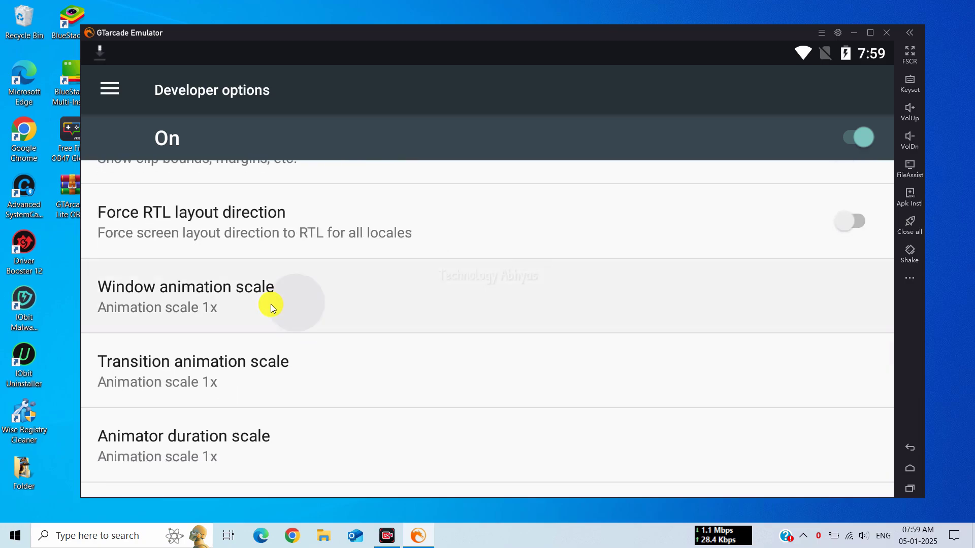
pyautogui.click(270, 304)
pyautogui.click(319, 147)
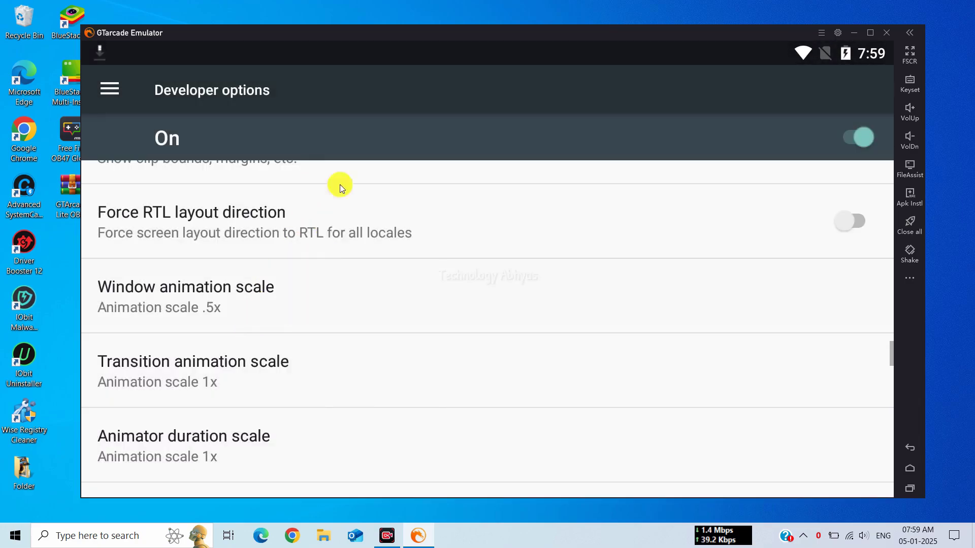
pyautogui.click(325, 292)
pyautogui.click(355, 160)
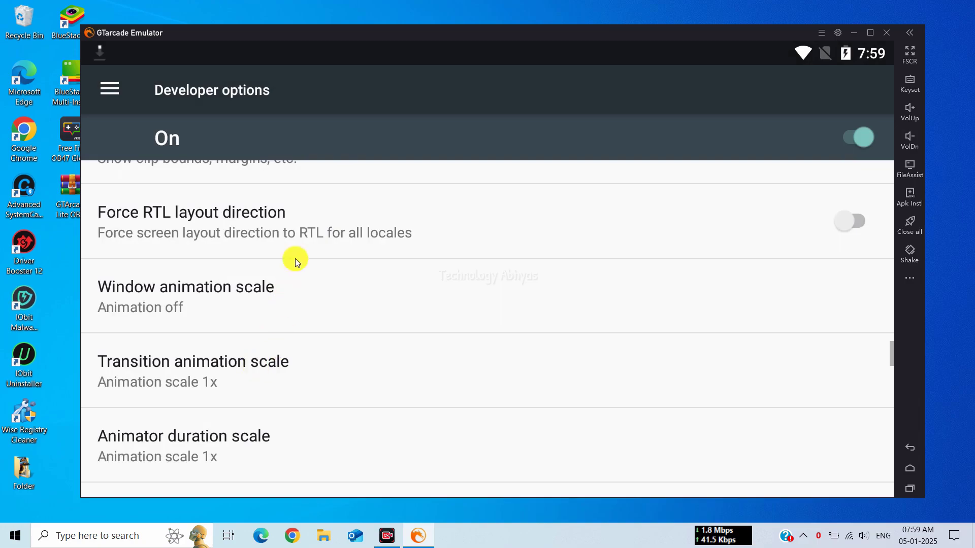
# Set Transition animation scale and Animator duration scale to Animation off, and close Settings from the recent apps
pyautogui.click(270, 362)
pyautogui.scroll(1, 352, 217)
pyautogui.click(356, 159)
pyautogui.click(237, 440)
pyautogui.scroll(1, 351, 270)
pyautogui.click(387, 159)
pyautogui.scroll(-6, 453, 354)
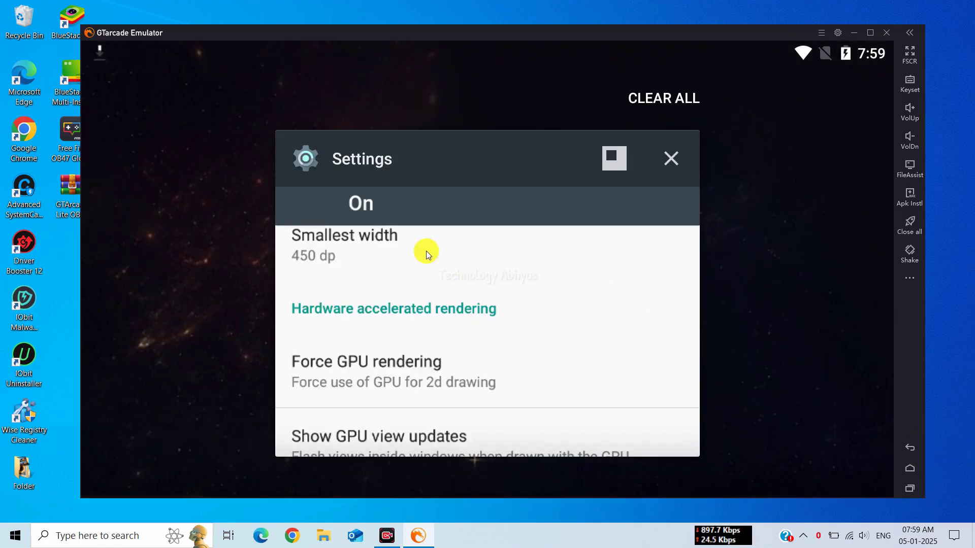
pyautogui.moveTo(425, 250); pyautogui.dragTo(967, 262)
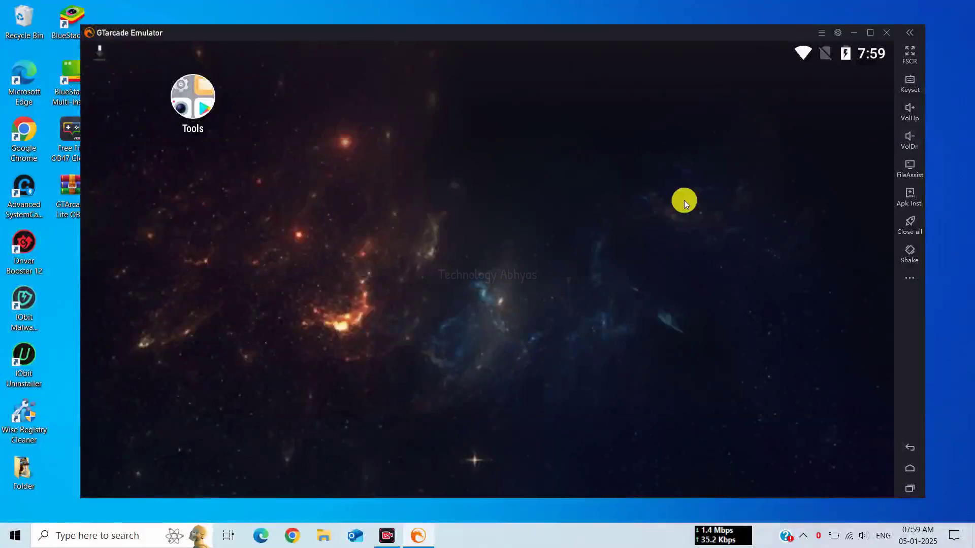
# Open the emulator's system settings and choose Popup prompt as the exit option in the general settings
pyautogui.click(837, 33)
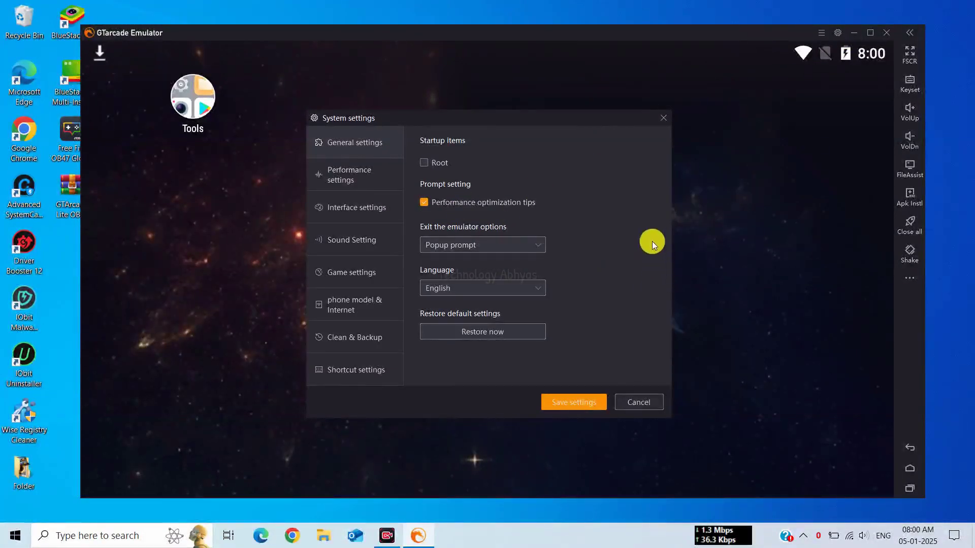
pyautogui.click(426, 163)
pyautogui.click(479, 245)
pyautogui.click(446, 257)
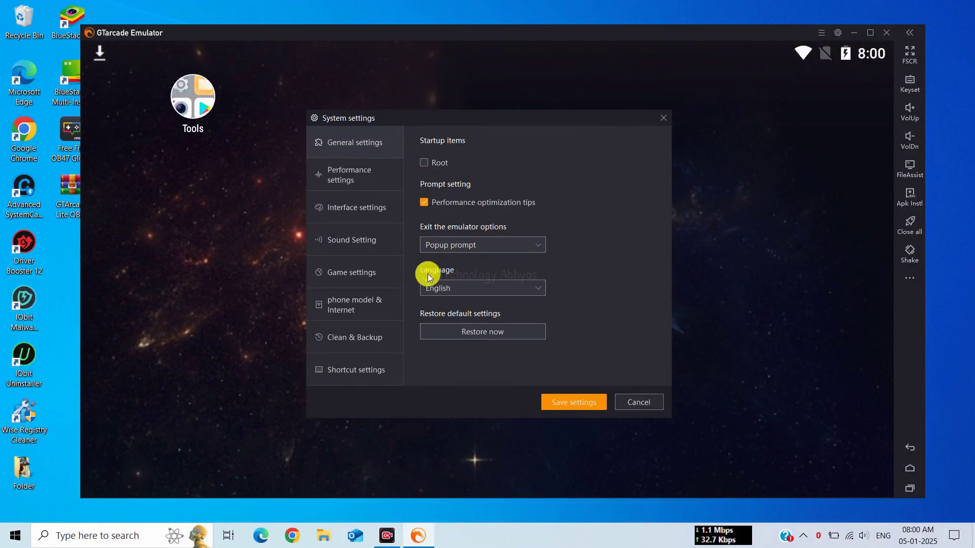
# Set the performance level to Middle (2 Core CPU, 2048 MB Memory) with Enhanced compatibility mode (OpenGL+) as the graphics rendering mode
pyautogui.click(349, 175)
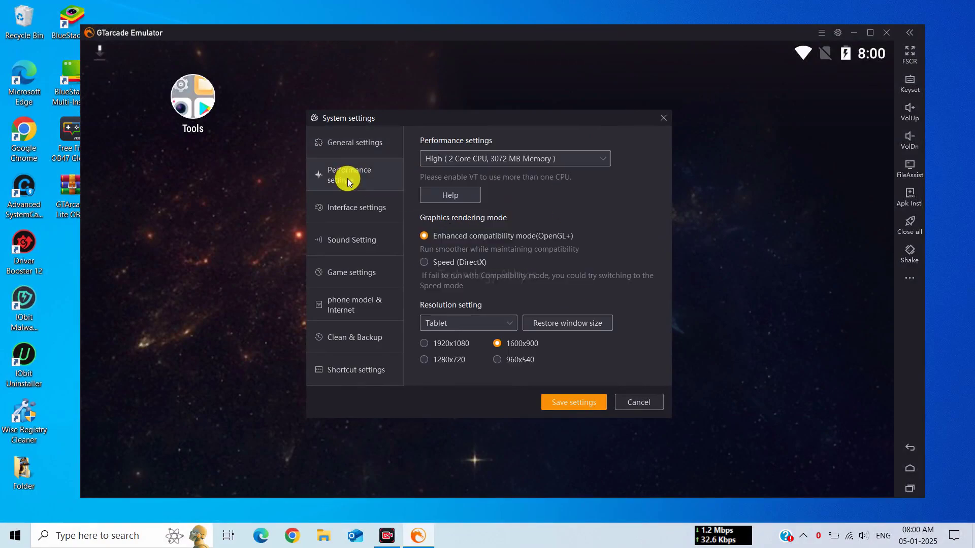
pyautogui.click(533, 163)
pyautogui.click(492, 195)
pyautogui.click(487, 160)
pyautogui.click(479, 173)
pyautogui.click(483, 158)
pyautogui.click(453, 192)
pyautogui.click(435, 240)
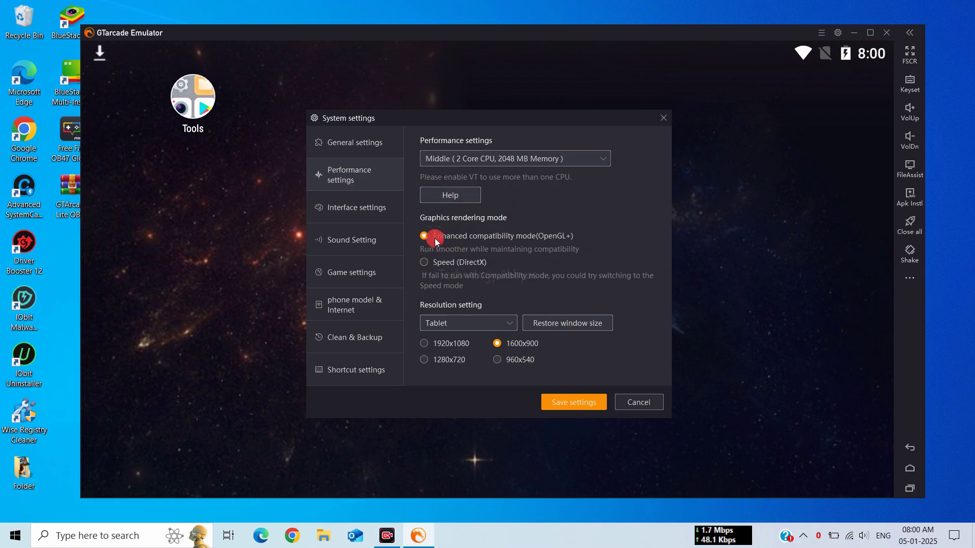
# Review the emulator's interface, sound and game settings, including the toolbar order and the frame settings
pyautogui.click(358, 209)
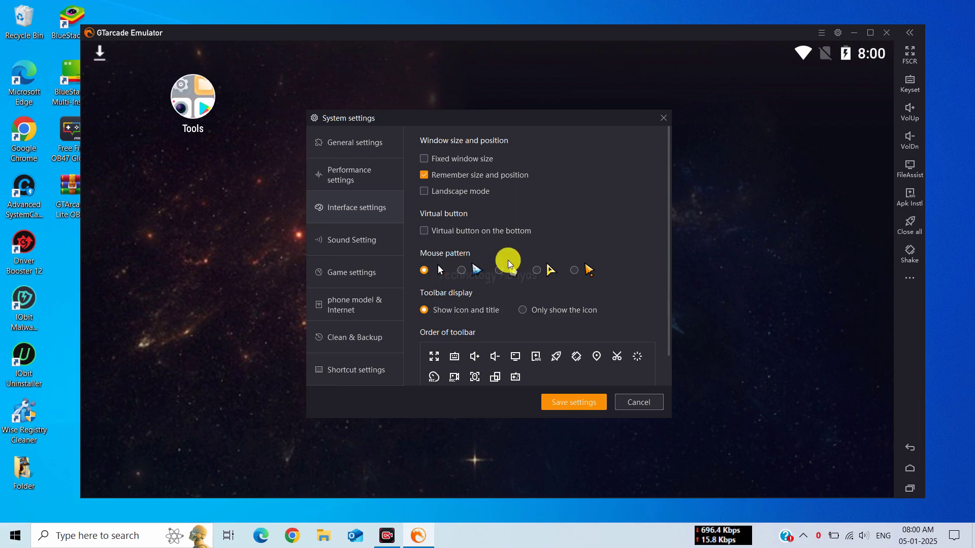
pyautogui.scroll(-1, 488, 250)
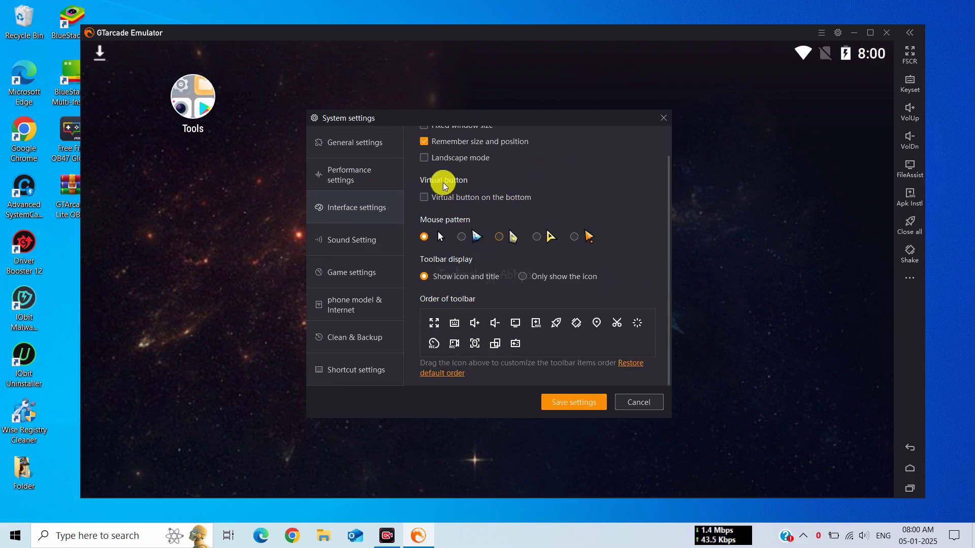
pyautogui.click(372, 210)
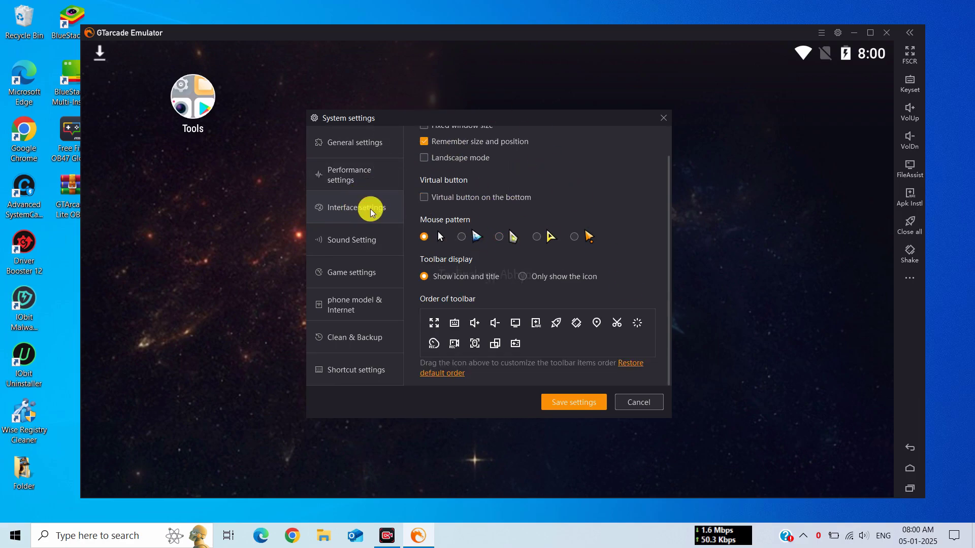
pyautogui.click(363, 239)
pyautogui.click(464, 159)
pyautogui.click(472, 192)
pyautogui.click(370, 264)
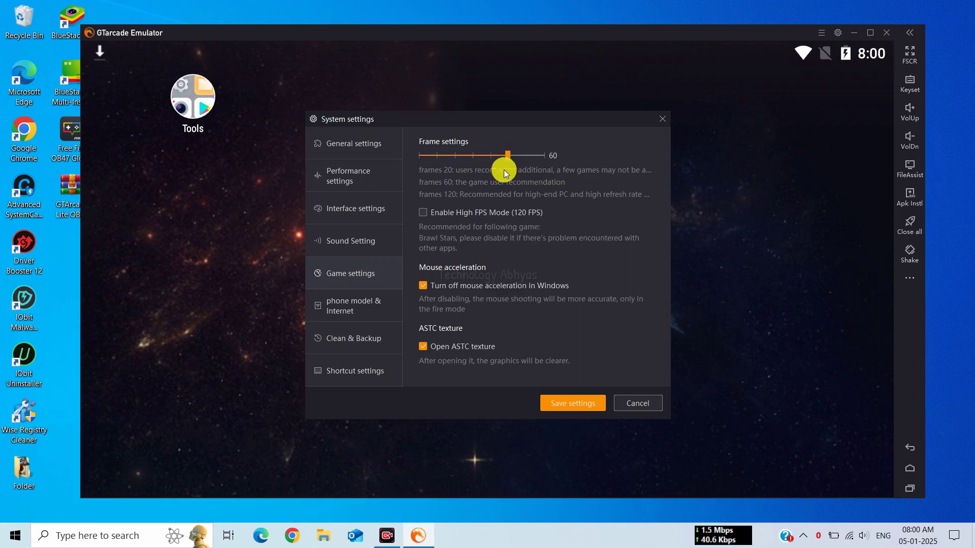
# Set the default mobile phone model to OPPO R11 Plus in the phone model and internet settings
pyautogui.click(354, 300)
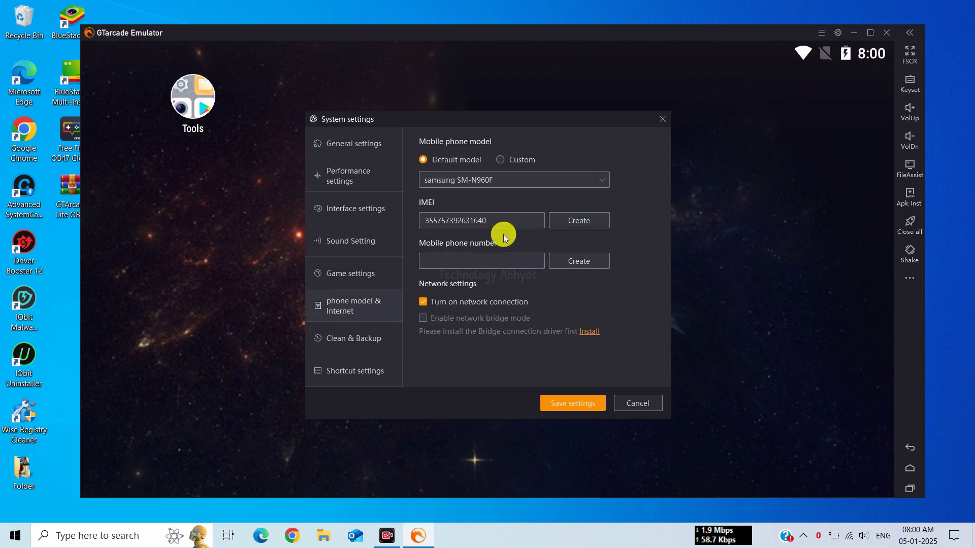
pyautogui.click(600, 180)
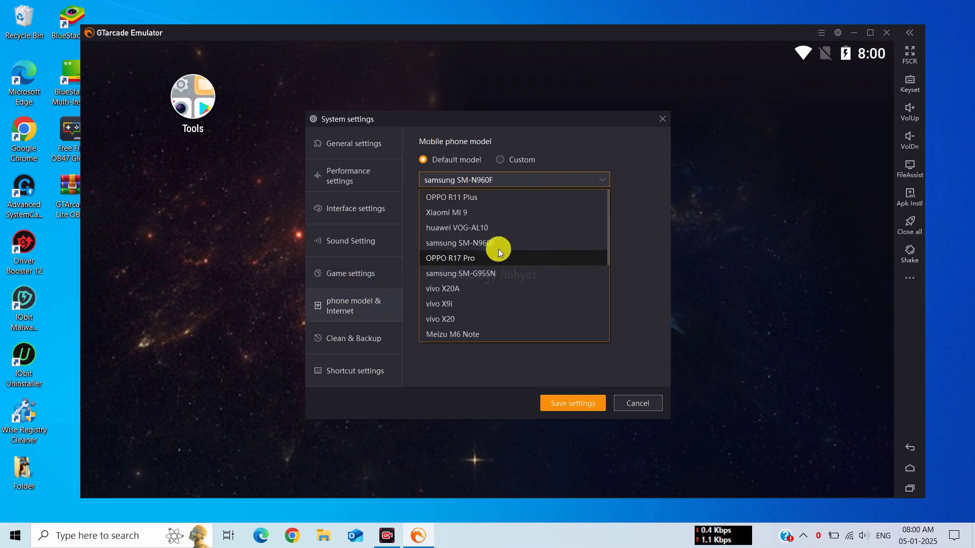
pyautogui.scroll(-5, 472, 306)
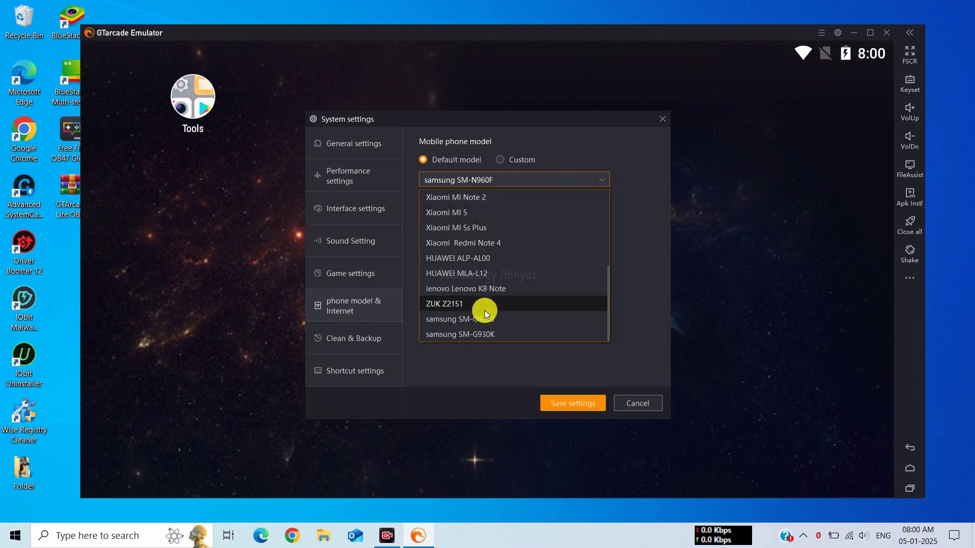
pyautogui.scroll(3, 492, 311)
pyautogui.scroll(5, 501, 292)
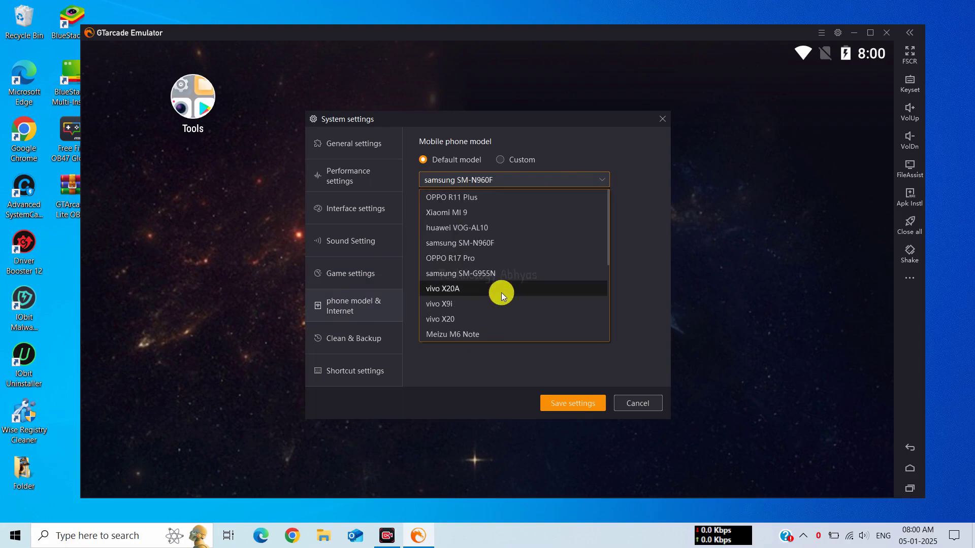
pyautogui.click(493, 198)
# Generate a new IMEI and a mobile phone number for the emulated device
pyautogui.click(572, 224)
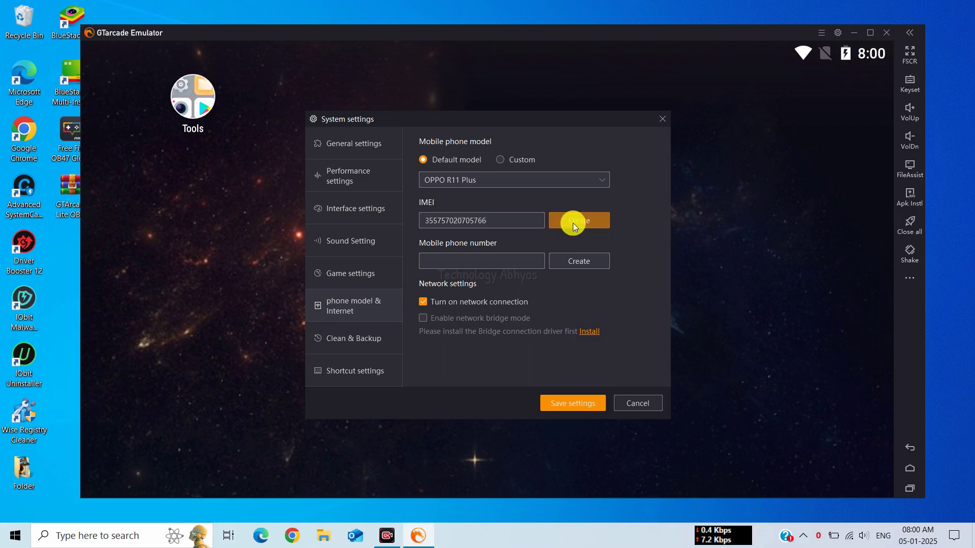
pyautogui.click(575, 260)
pyautogui.click(575, 261)
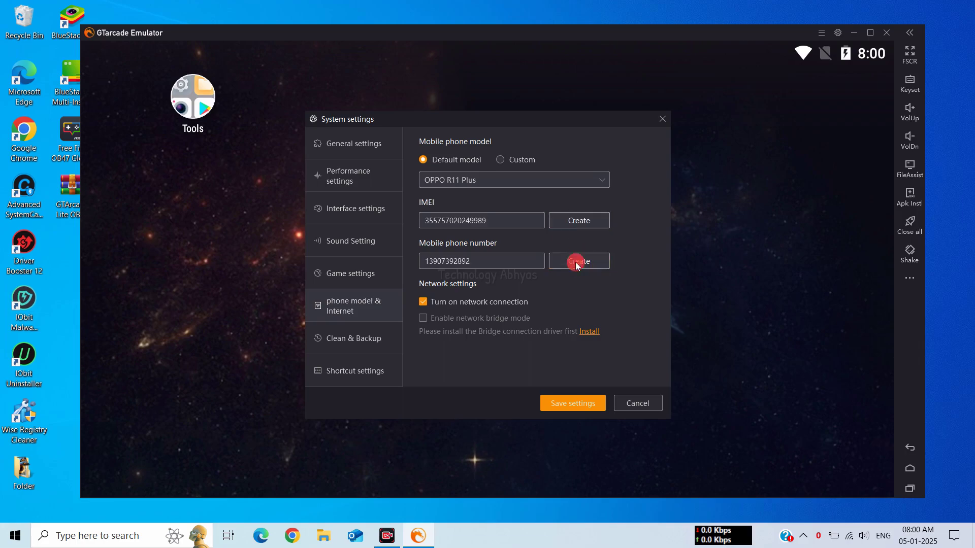
# Look over the Clean & Backup and Shortcut settings, and save the changed system settings
pyautogui.click(348, 340)
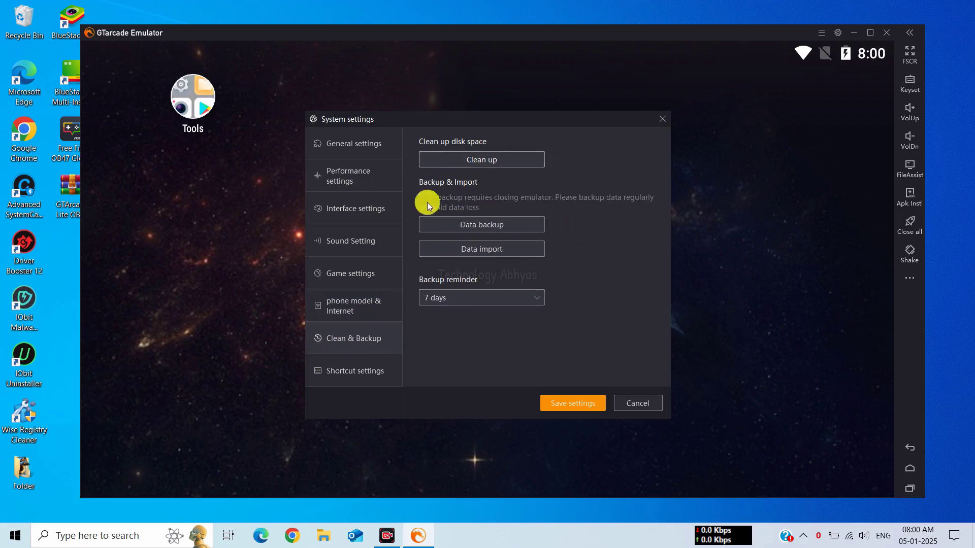
pyautogui.click(370, 365)
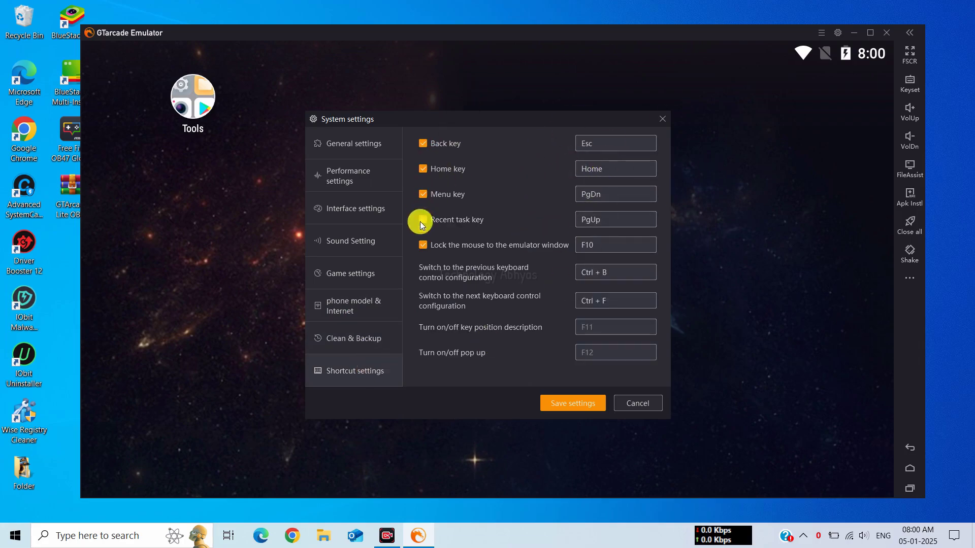
pyautogui.click(574, 404)
pyautogui.click(526, 303)
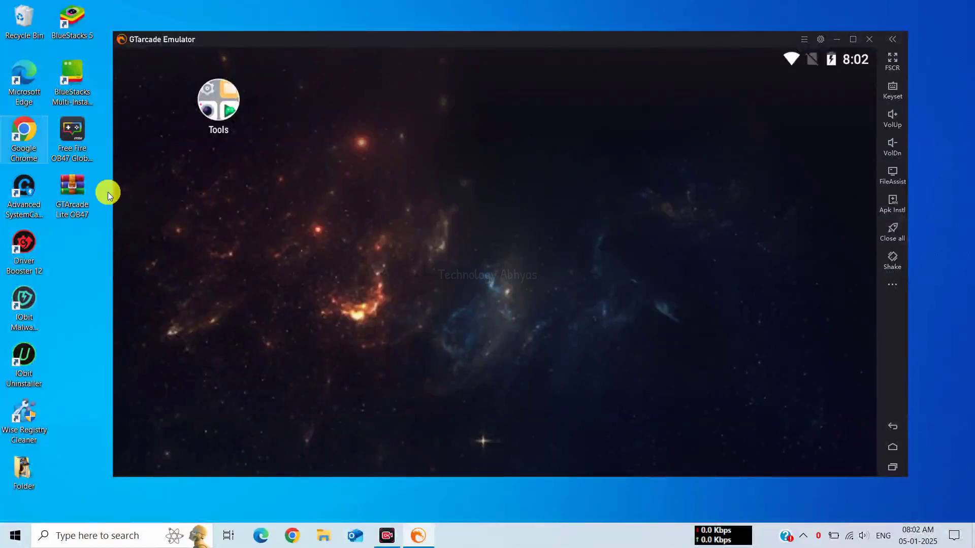
# Install the Free Fire OB47 Global Version APK from the Desktop folder into the emulator
pyautogui.click(885, 205)
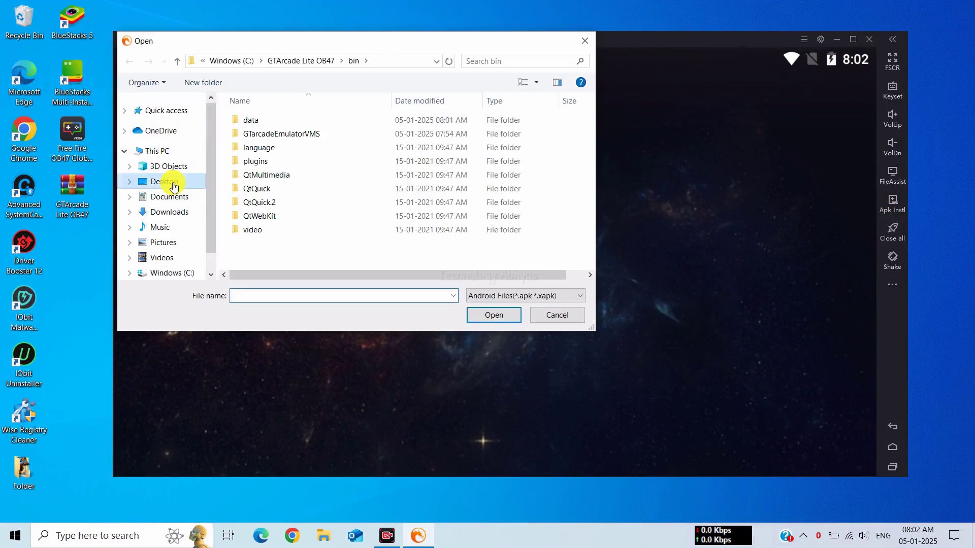
pyautogui.click(173, 187)
pyautogui.click(340, 130)
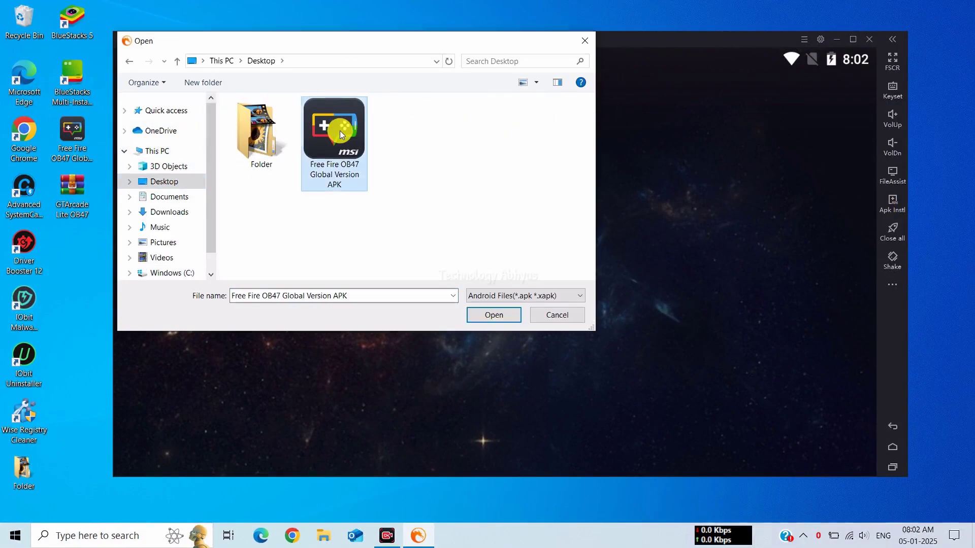
pyautogui.click(487, 316)
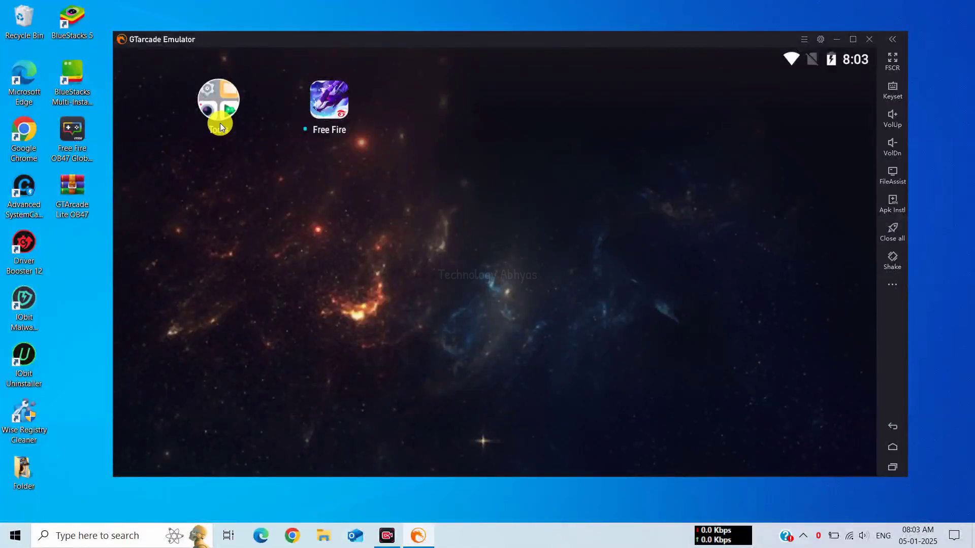
# Open the Android Settings and start adding a Google account under Accounts
pyautogui.click(221, 123)
pyautogui.click(232, 197)
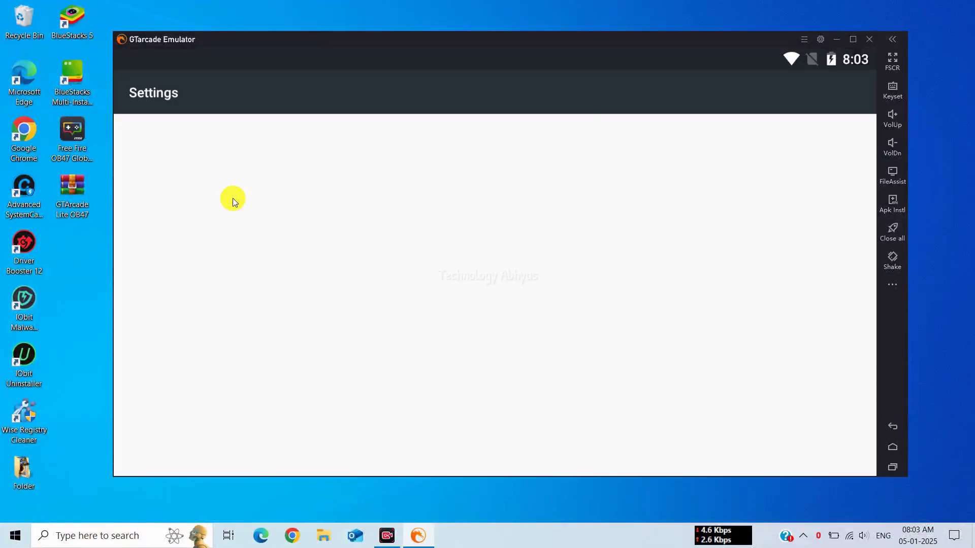
pyautogui.scroll(-15, 324, 331)
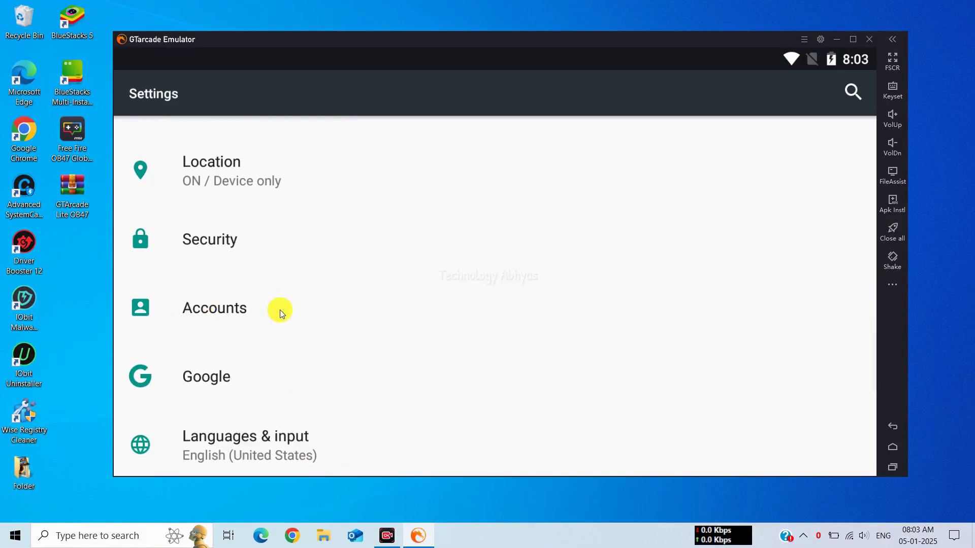
pyautogui.click(273, 304)
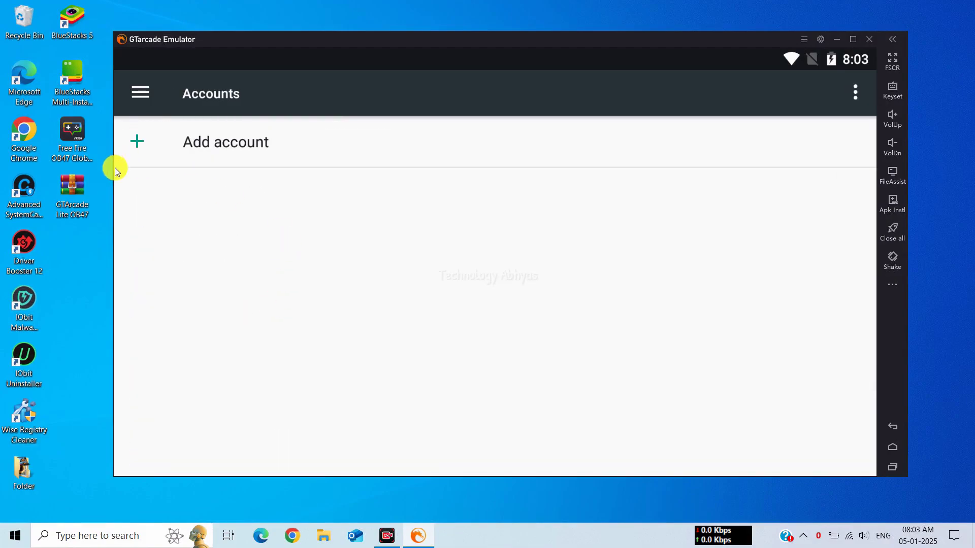
pyautogui.click(248, 144)
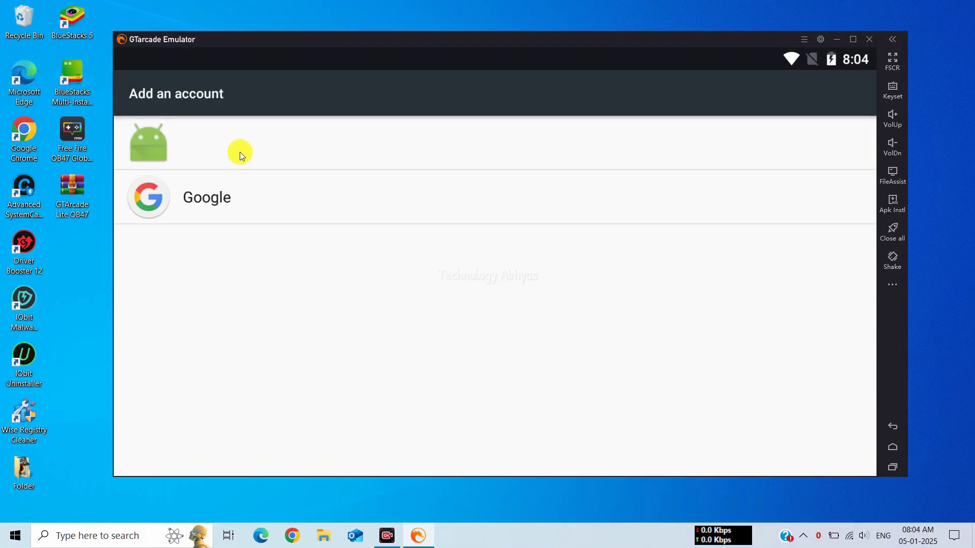
pyautogui.click(209, 191)
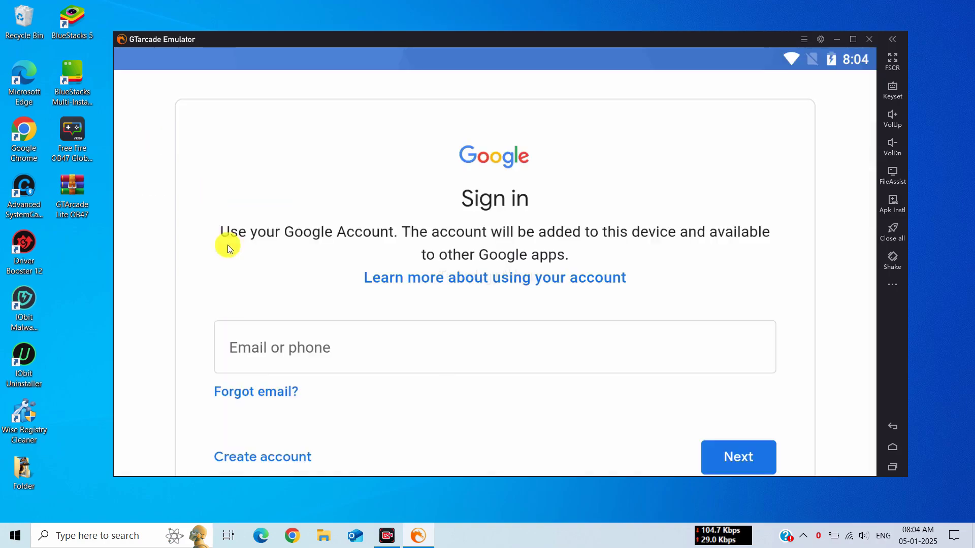
# Sign in to Google with the account's e-mail address and agree to the terms to finish adding the account
pyautogui.click(375, 358)
pyautogui.hotkey('ctrl', 'v')
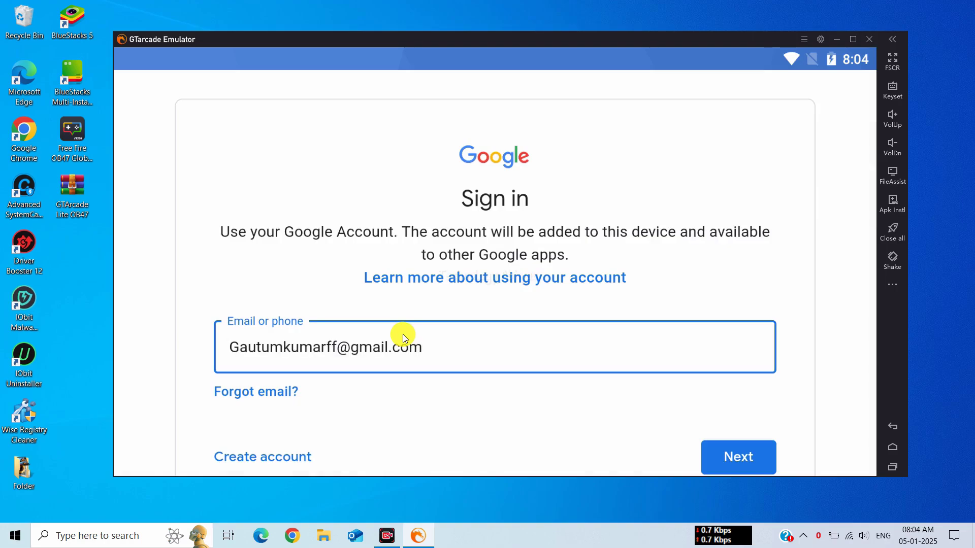
pyautogui.click(702, 435)
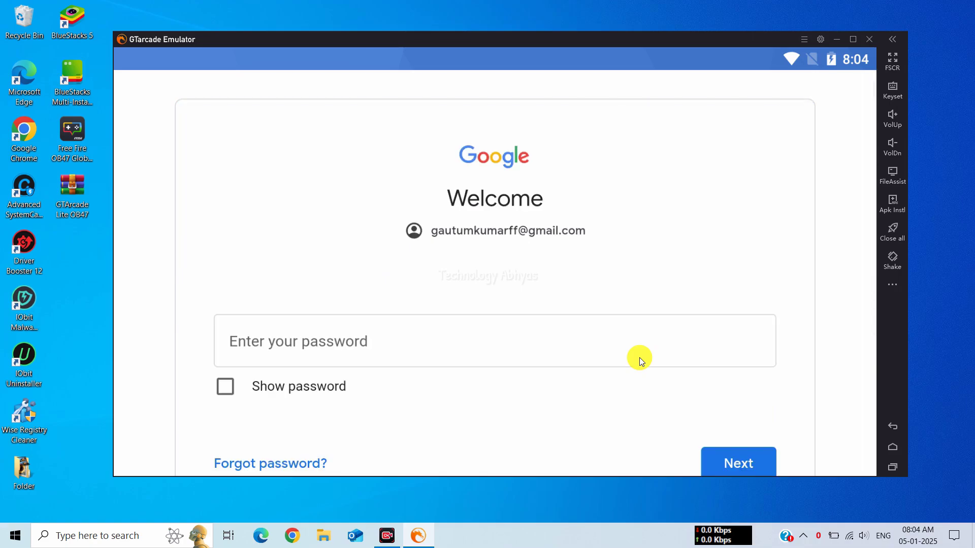
pyautogui.scroll(-2, 690, 347)
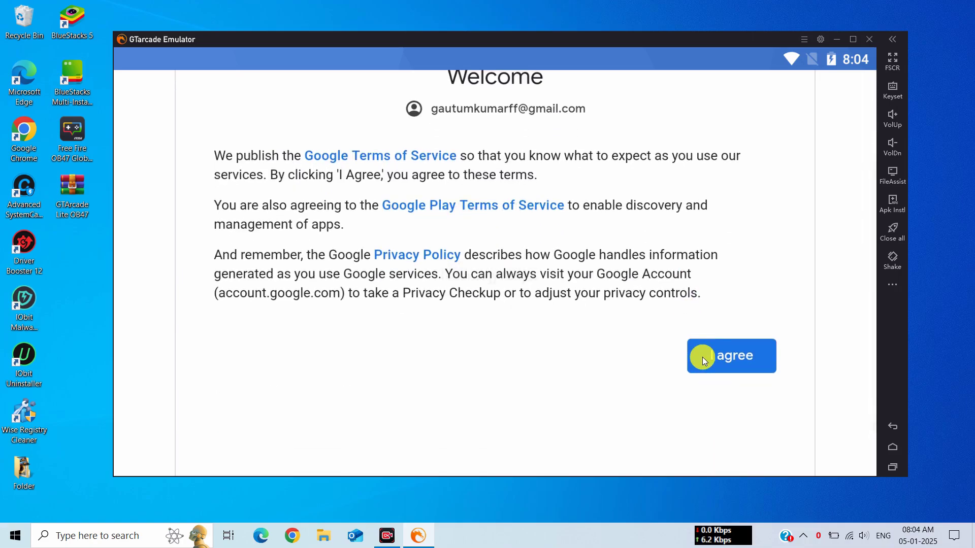
pyautogui.click(702, 357)
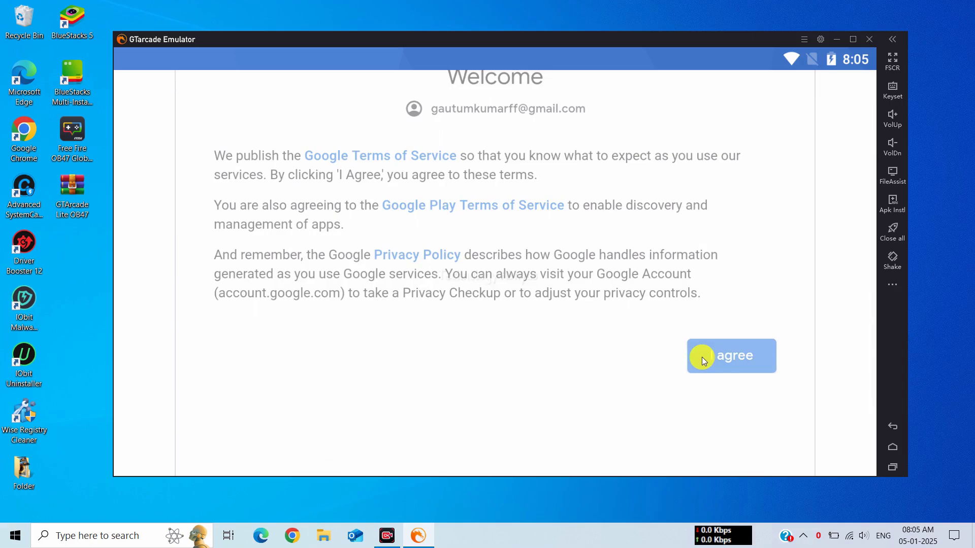
pyautogui.click(835, 402)
pyautogui.click(829, 445)
pyautogui.click(829, 445)
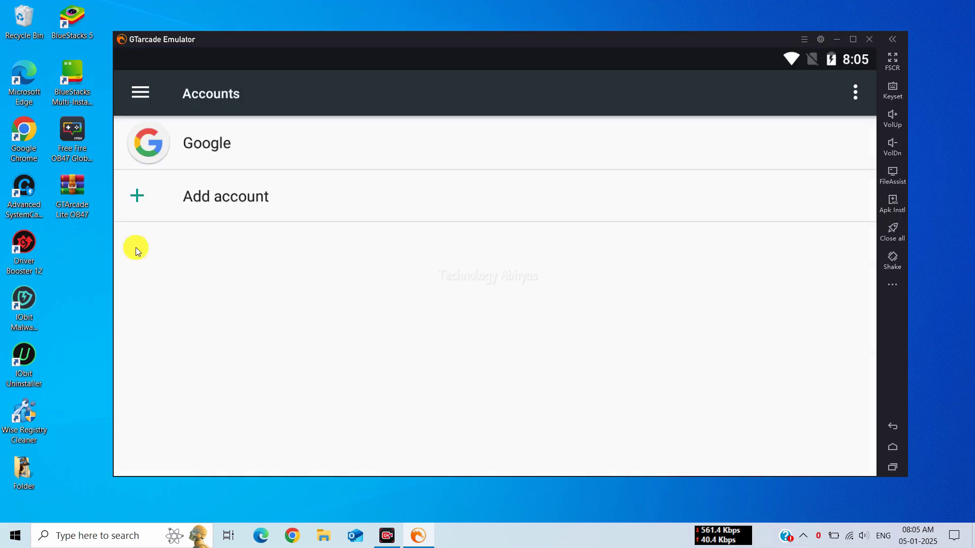
# Close Settings from the recent apps and launch Free Fire from the home screen
pyautogui.hotkey('alt', 'Tab')
pyautogui.moveTo(453, 267); pyautogui.dragTo(592, 252)
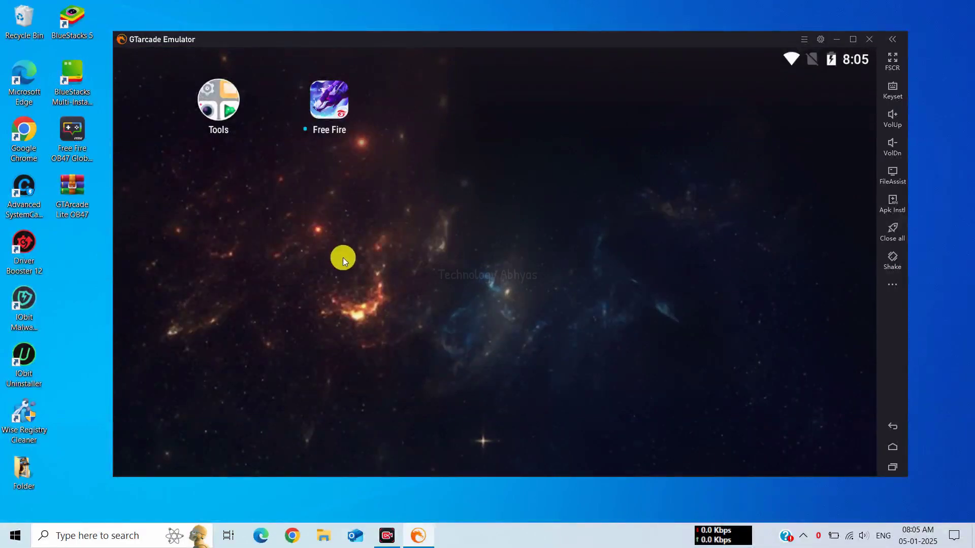
pyautogui.click(330, 103)
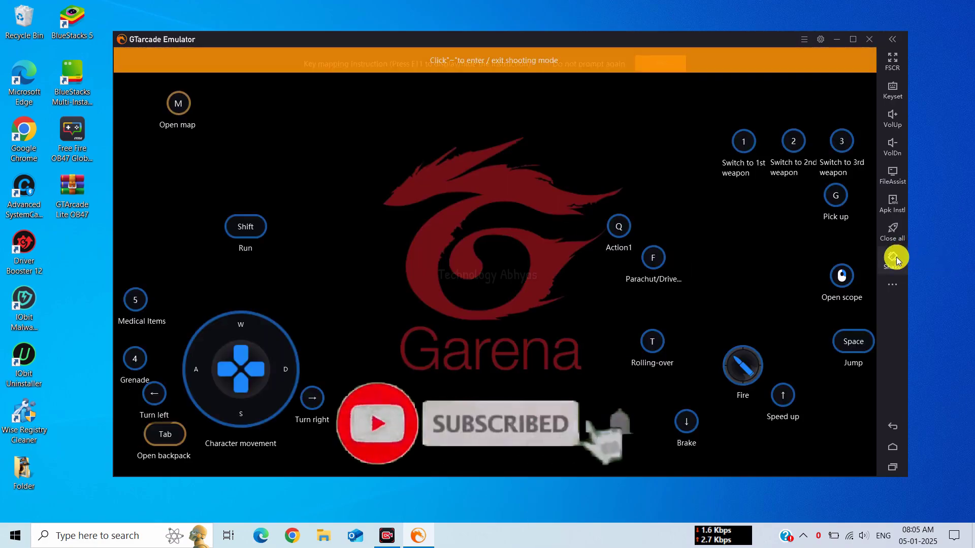
# Dismiss the key mapping instruction overlay on the Free Fire loading screen
pyautogui.click(896, 257)
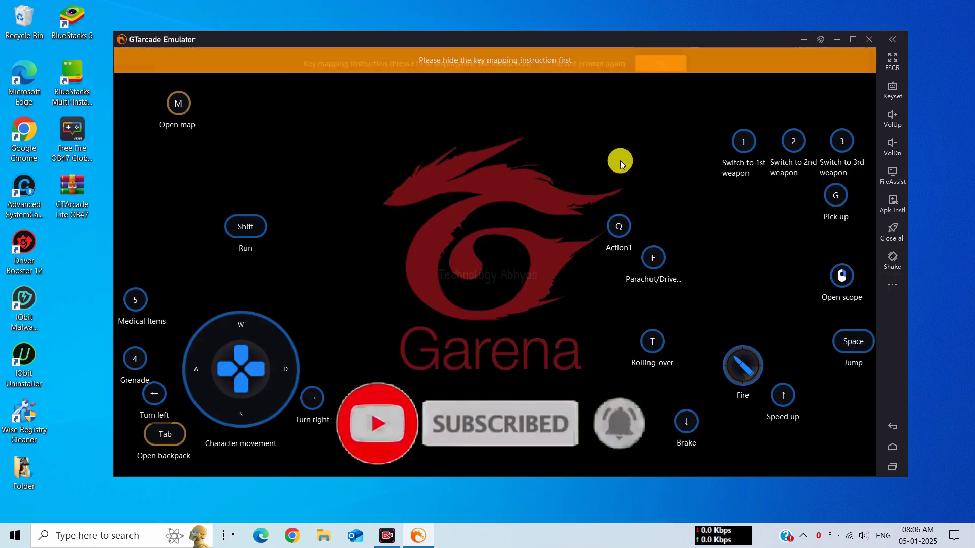
pyautogui.click(647, 66)
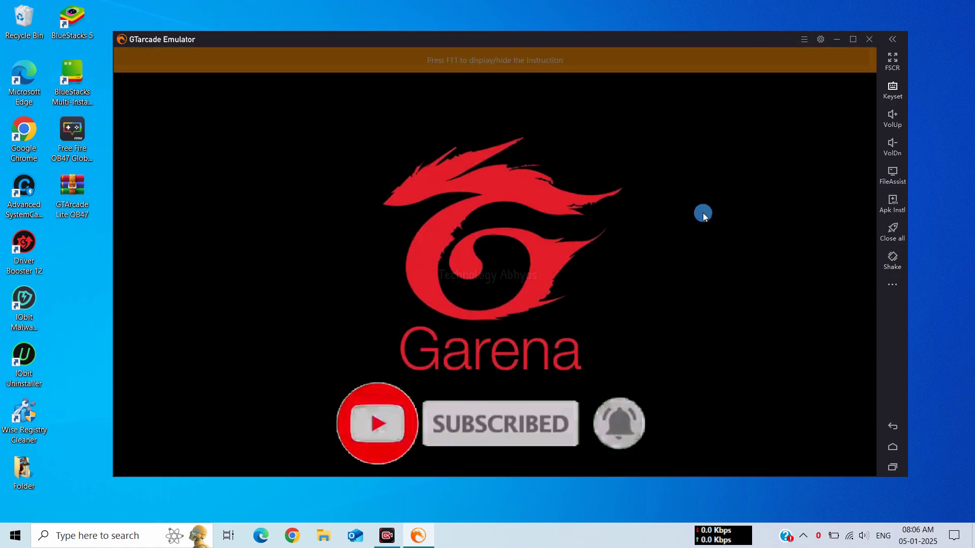
pyautogui.press('F11')
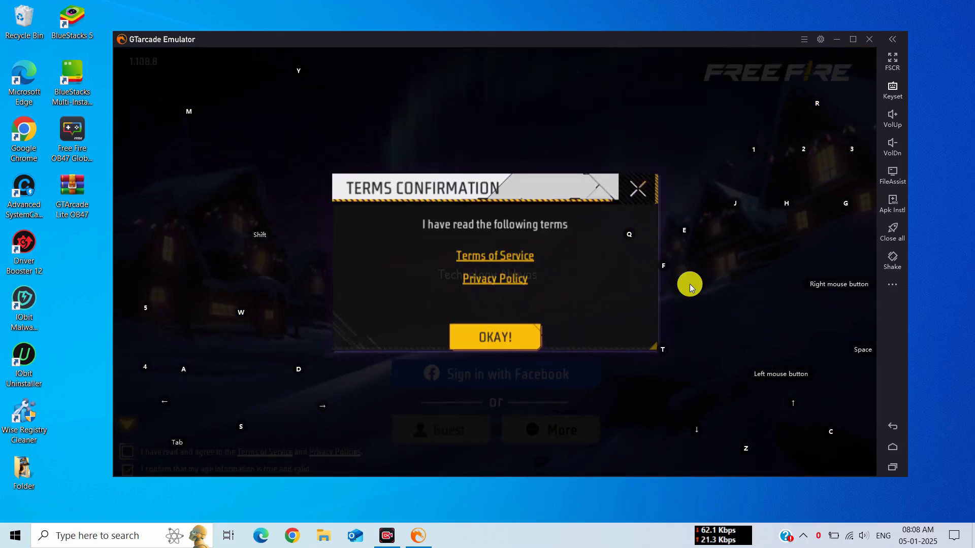
# Accept the terms confirmation, sign in to Free Fire with the Google account, and confirm the Free Fire India notice
pyautogui.click(522, 336)
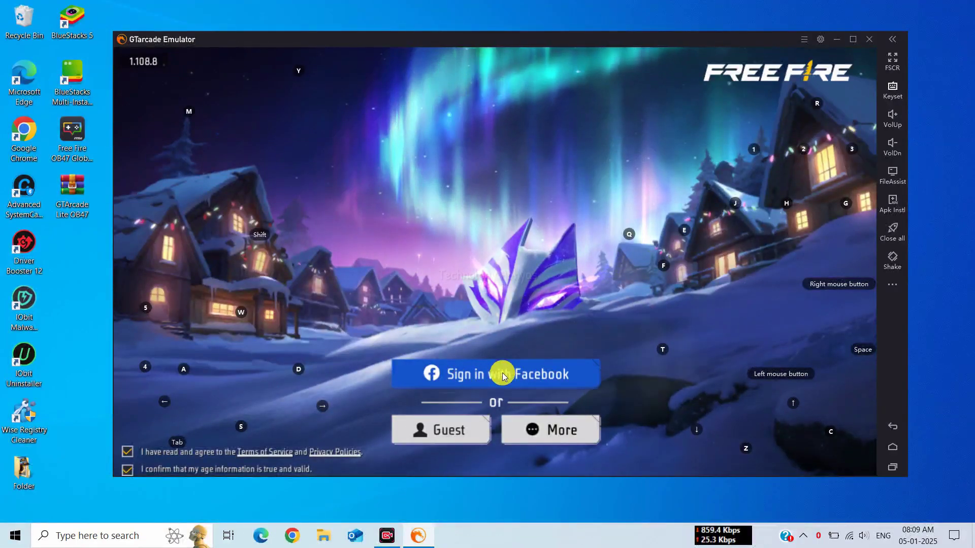
pyautogui.click(562, 422)
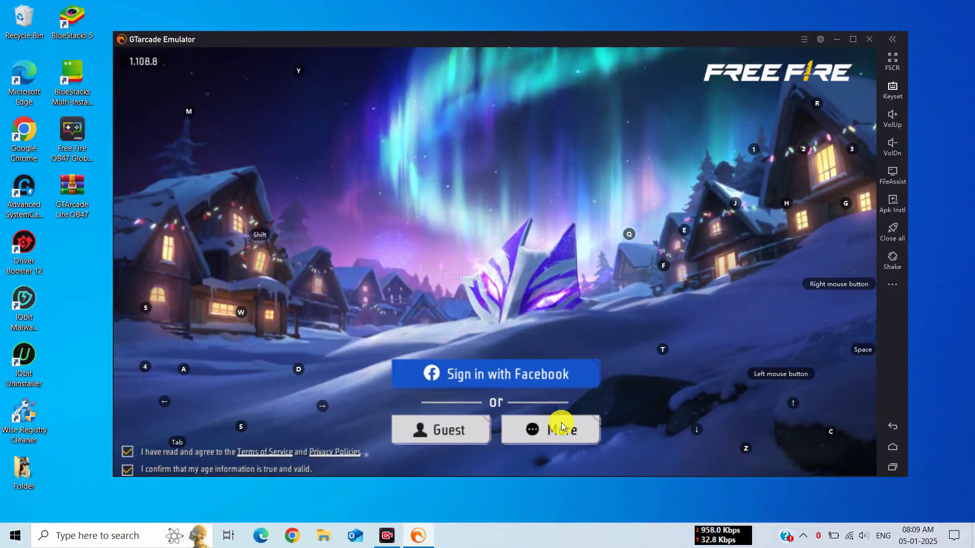
pyautogui.click(525, 297)
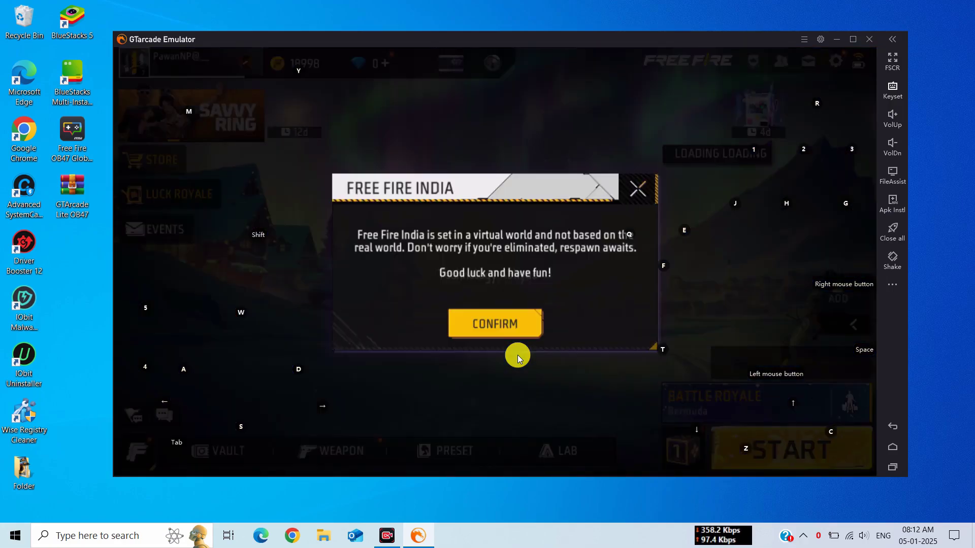
pyautogui.click(503, 320)
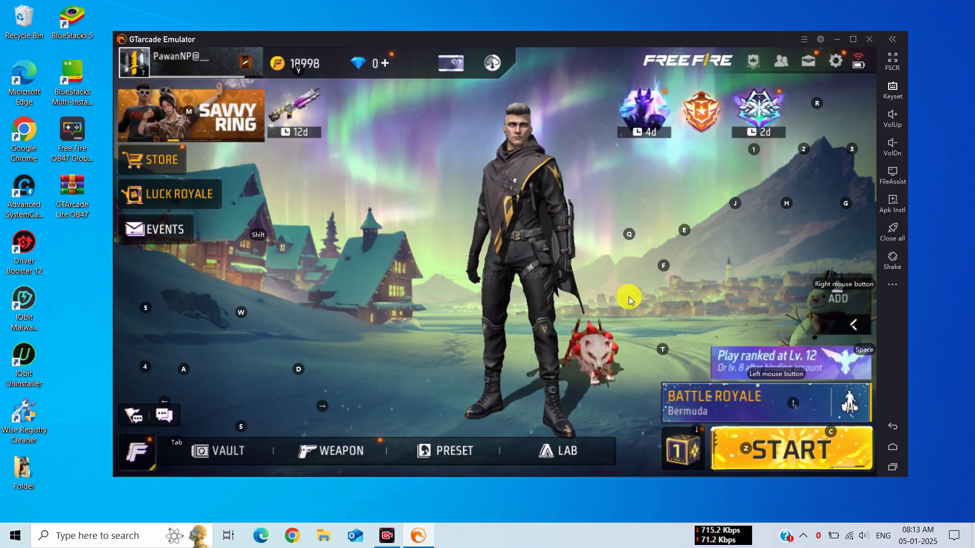
pyautogui.click(534, 244)
pyautogui.moveTo(534, 244); pyautogui.dragTo(635, 239)
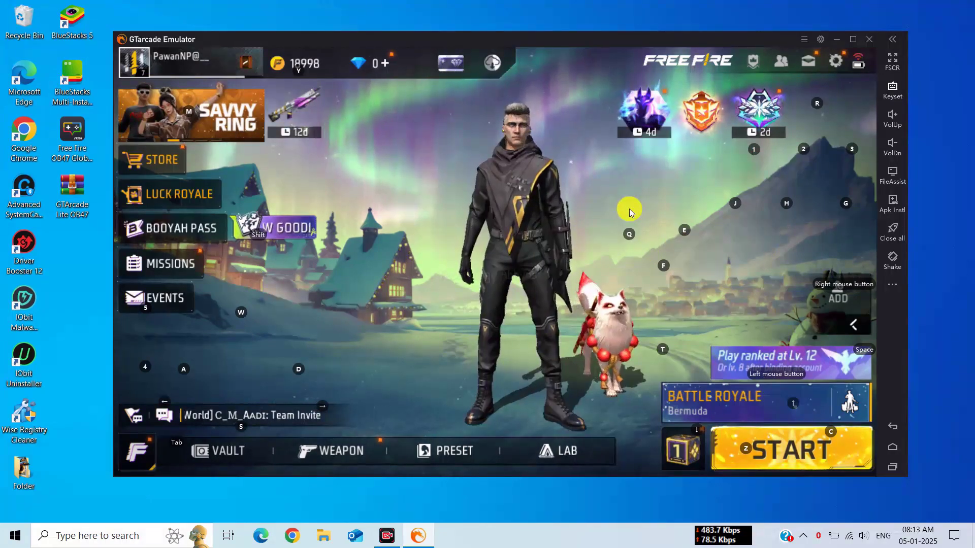
# In the game's Controls settings, turn on Auto Switch Gun and set Run Mode to Classic
pyautogui.click(833, 62)
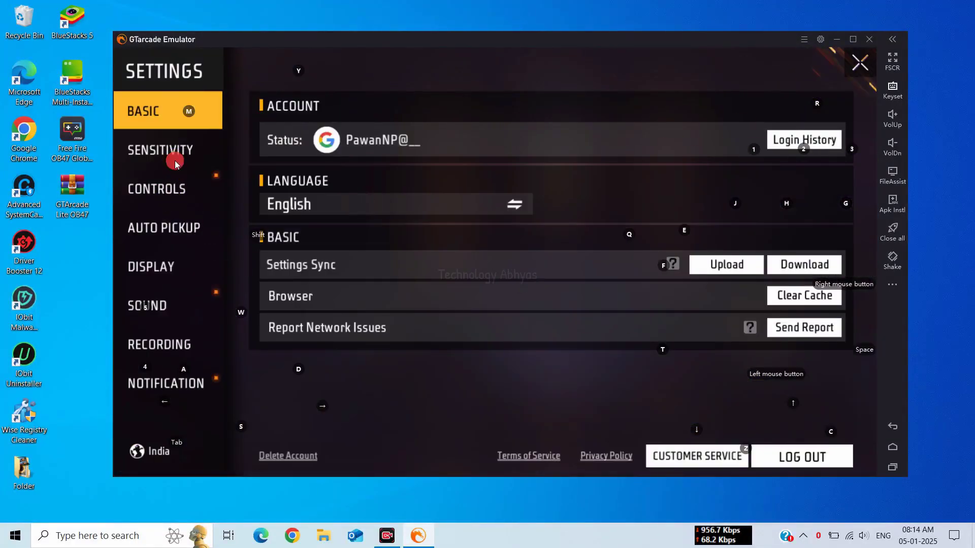
pyautogui.click(172, 155)
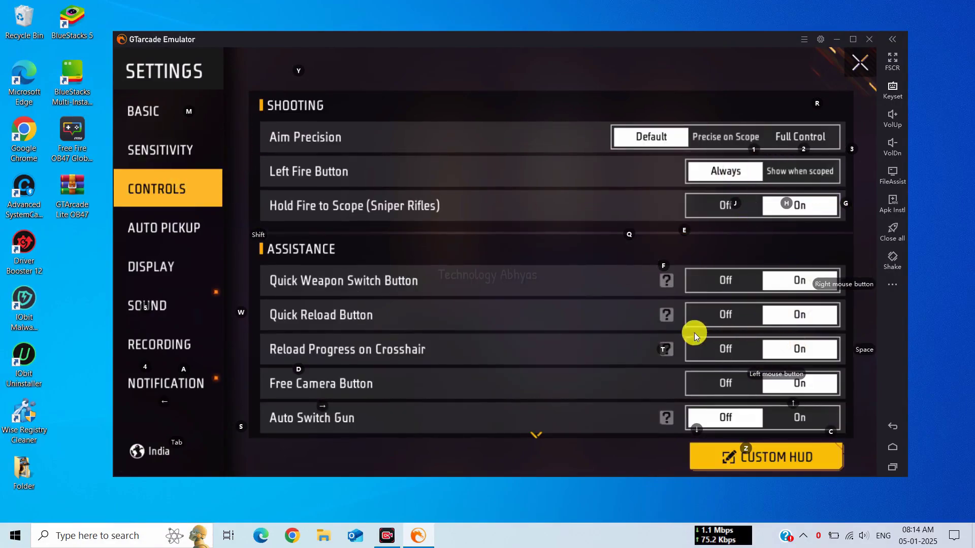
pyautogui.moveTo(695, 337); pyautogui.dragTo(696, 139)
pyautogui.moveTo(582, 361); pyautogui.dragTo(594, 222)
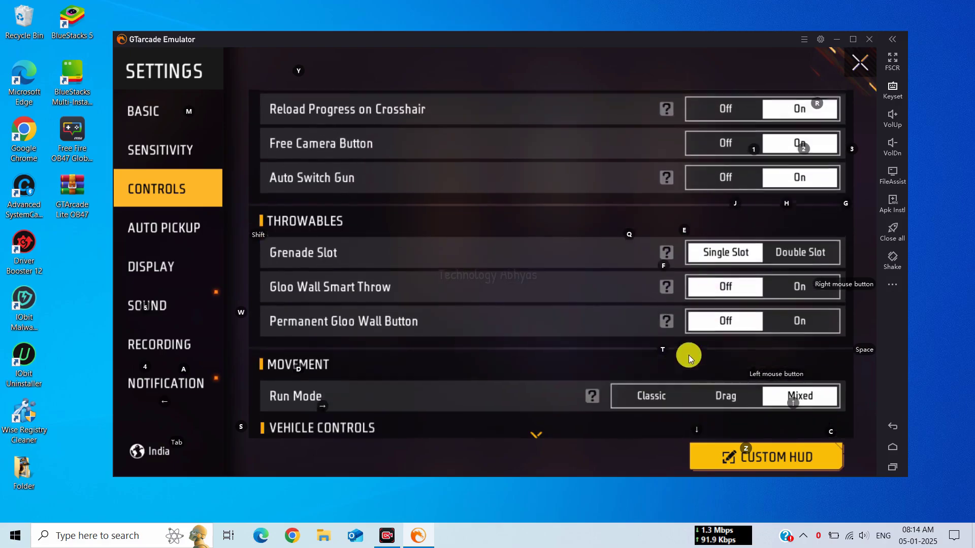
pyautogui.click(648, 393)
pyautogui.moveTo(631, 370); pyautogui.dragTo(646, 143)
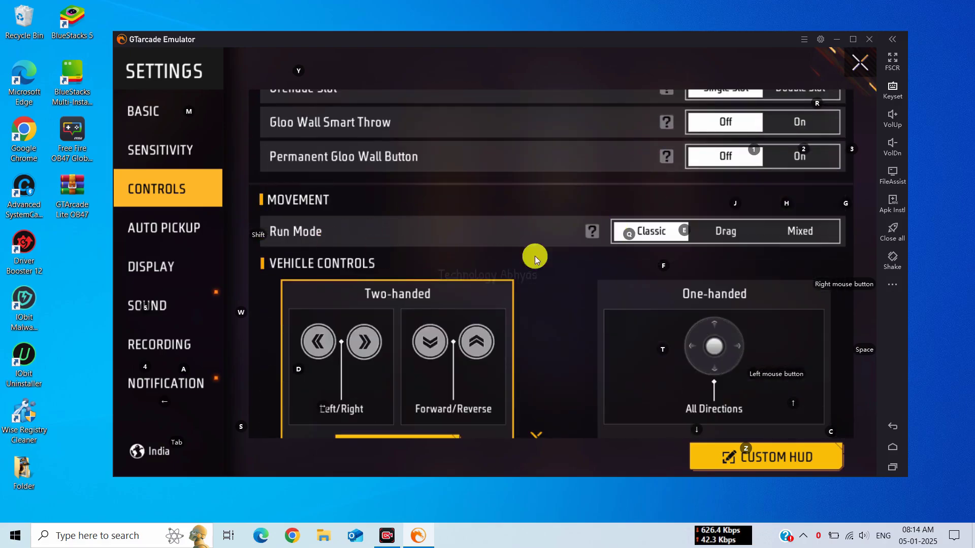
# Set In-game Tips and Elimination Notifications to Simplified in the Controls settings
pyautogui.moveTo(622, 226); pyautogui.dragTo(637, 117)
pyautogui.click(733, 248)
pyautogui.click(786, 349)
pyautogui.click(797, 384)
pyautogui.click(459, 247)
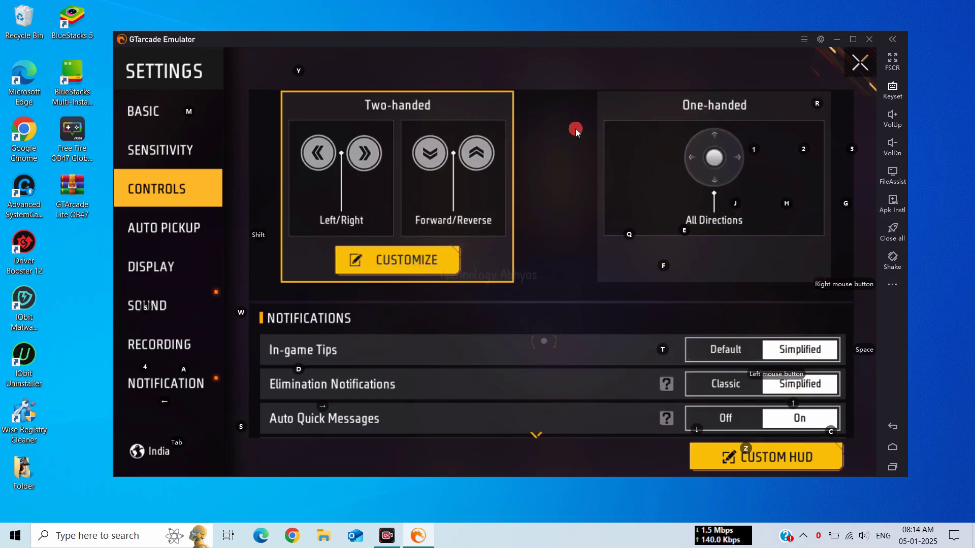
# Set Crosshair Type, Damage Indicator and Hitmarker to New in the Visual section of the Controls settings
pyautogui.scroll(-3, 572, 133)
pyautogui.click(724, 365)
pyautogui.click(797, 364)
pyautogui.click(796, 398)
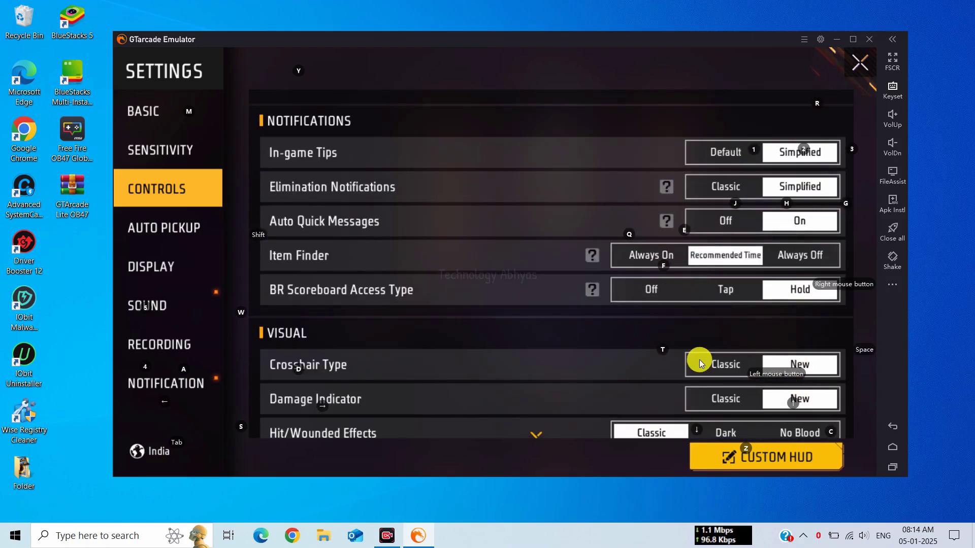
pyautogui.scroll(-3, 700, 364)
pyautogui.click(728, 368)
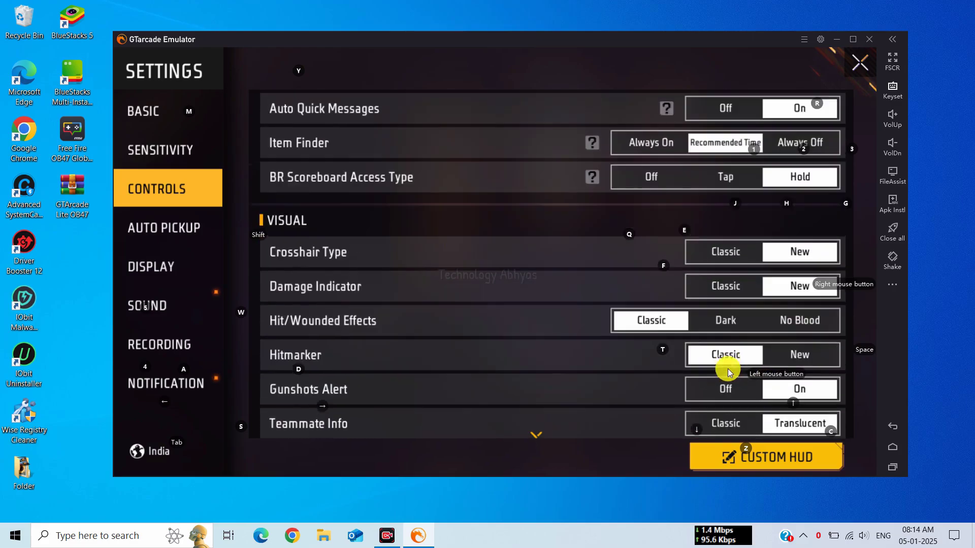
pyautogui.click(788, 359)
# Go through the Auto Pickup, Display, Sound and Recording settings of the game
pyautogui.click(188, 241)
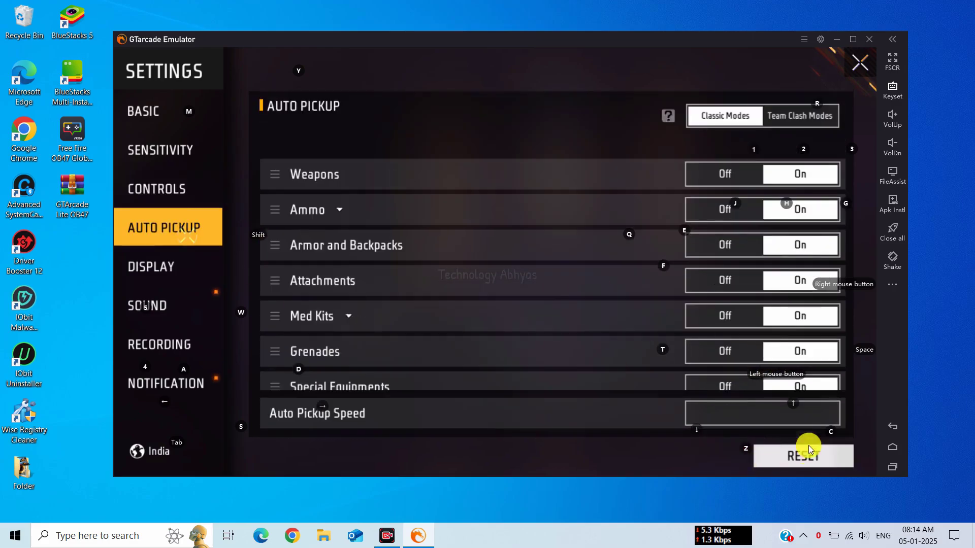
pyautogui.click(801, 414)
pyautogui.click(183, 280)
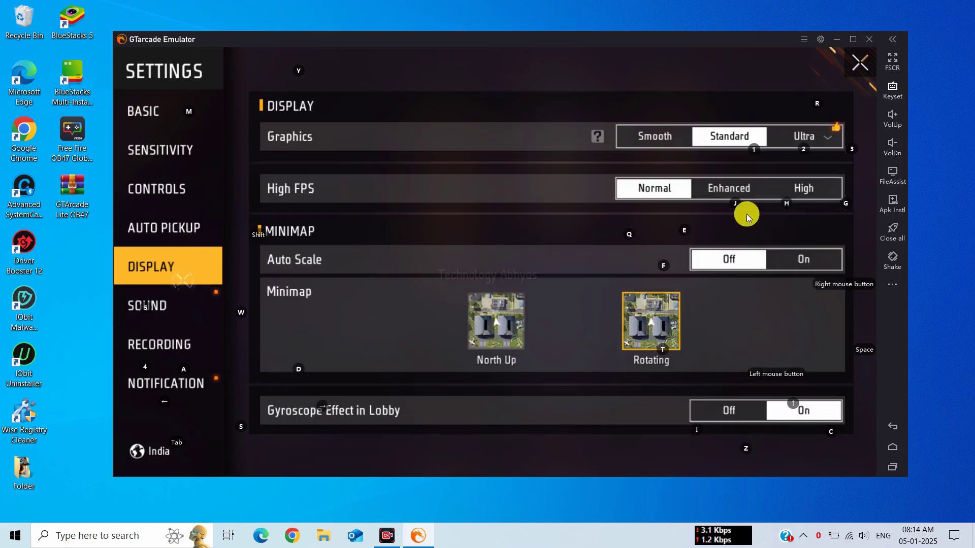
pyautogui.click(196, 308)
pyautogui.click(187, 348)
pyautogui.click(780, 144)
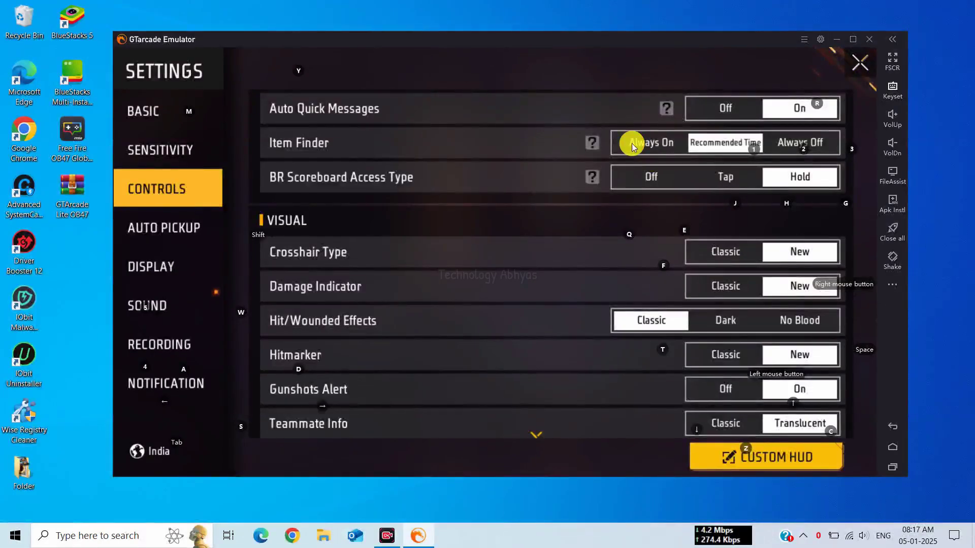
# Set Item Finder to Always On, and raise the HUD controls' opacity to 100% in Preset 3 of the custom HUD
pyautogui.click(632, 147)
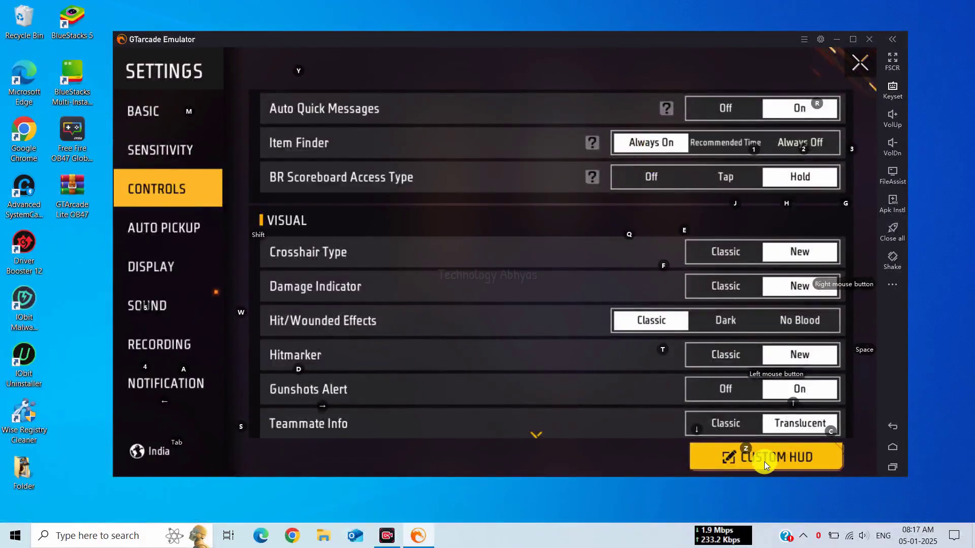
pyautogui.click(766, 460)
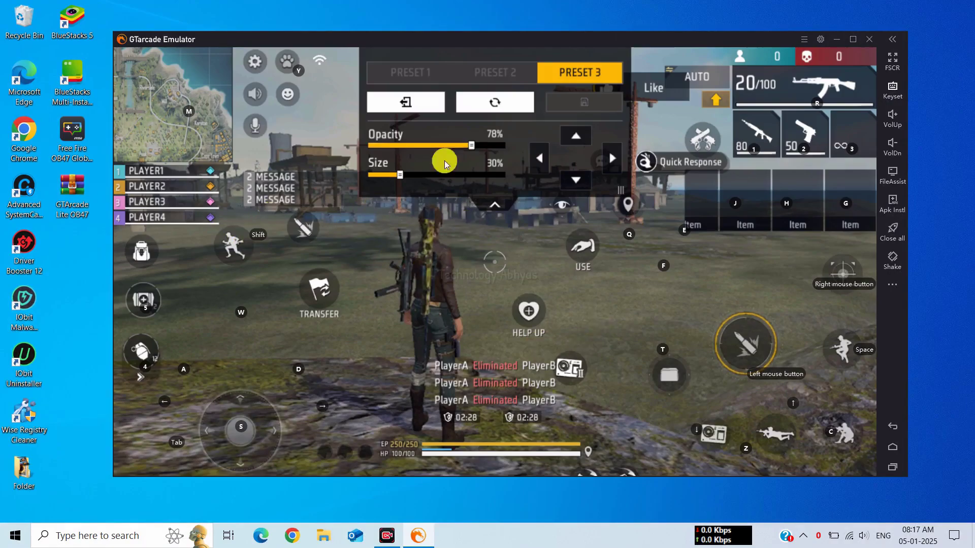
pyautogui.moveTo(472, 146); pyautogui.dragTo(503, 146)
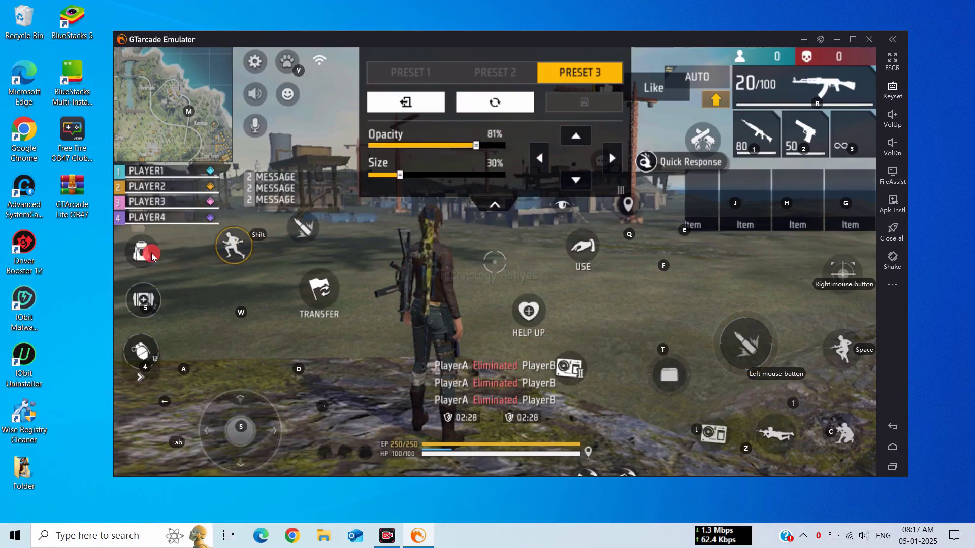
pyautogui.click(219, 398)
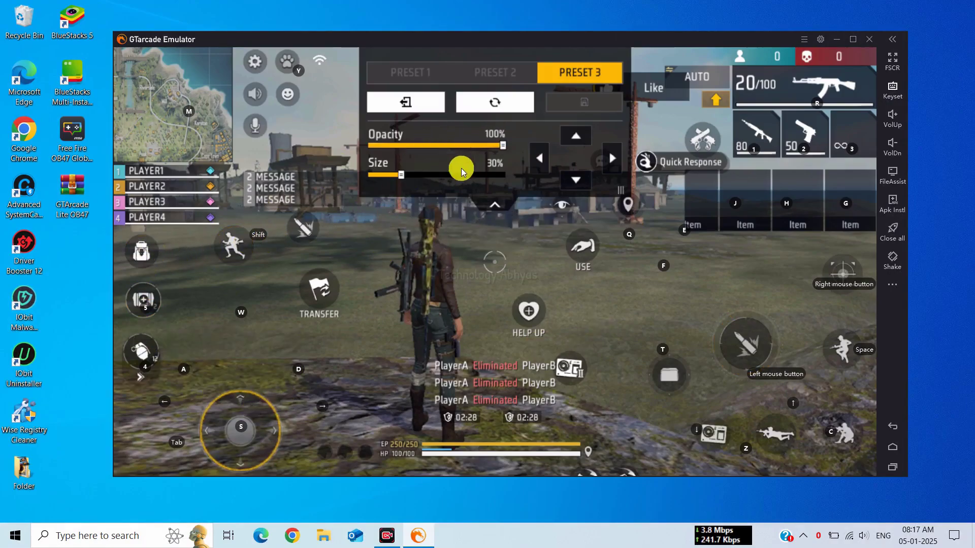
pyautogui.click(747, 351)
pyautogui.click(843, 434)
pyautogui.click(713, 434)
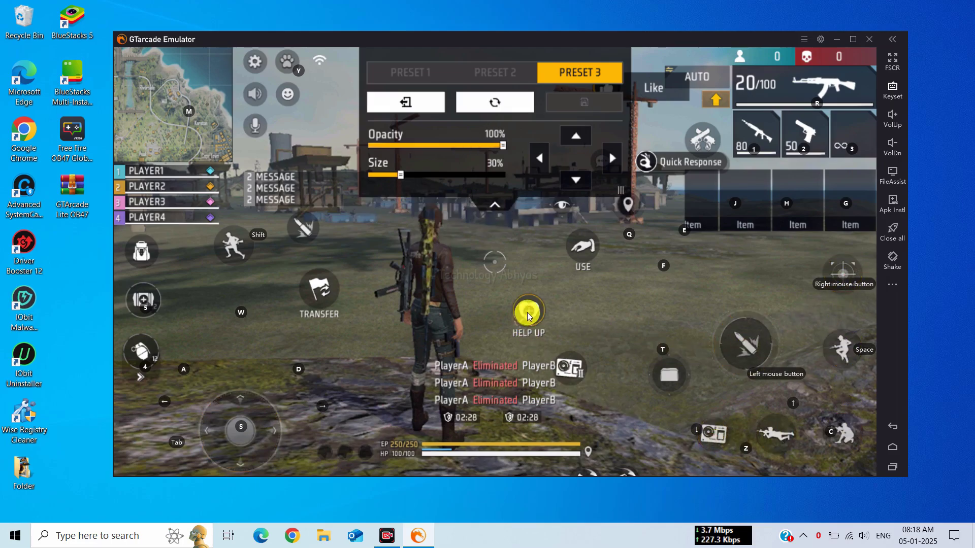
pyautogui.click(495, 204)
# Open keyboard mapping and align the key markers with the HUD buttons, fitting the WASD pad over the joystick and the fire marker over the fire button
pyautogui.click(890, 95)
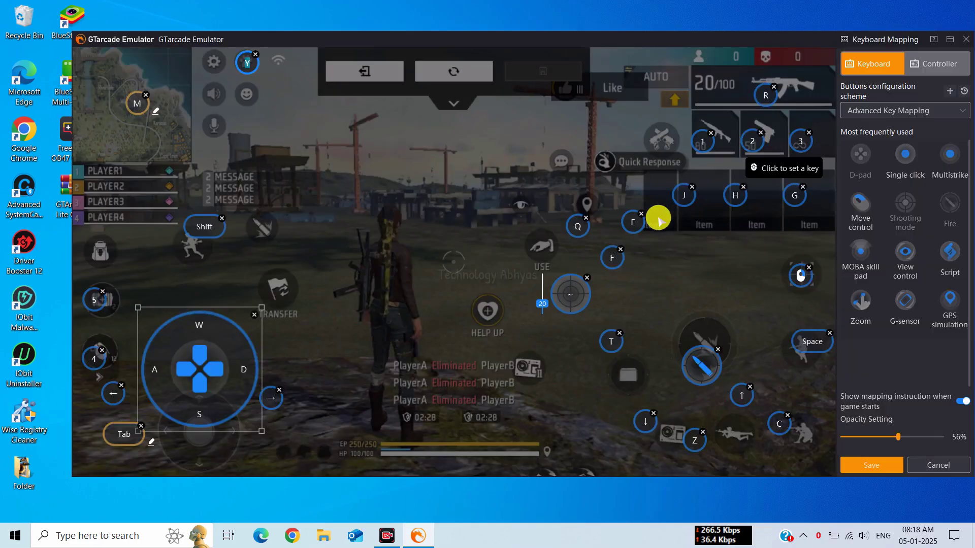
pyautogui.moveTo(266, 294); pyautogui.dragTo(267, 288)
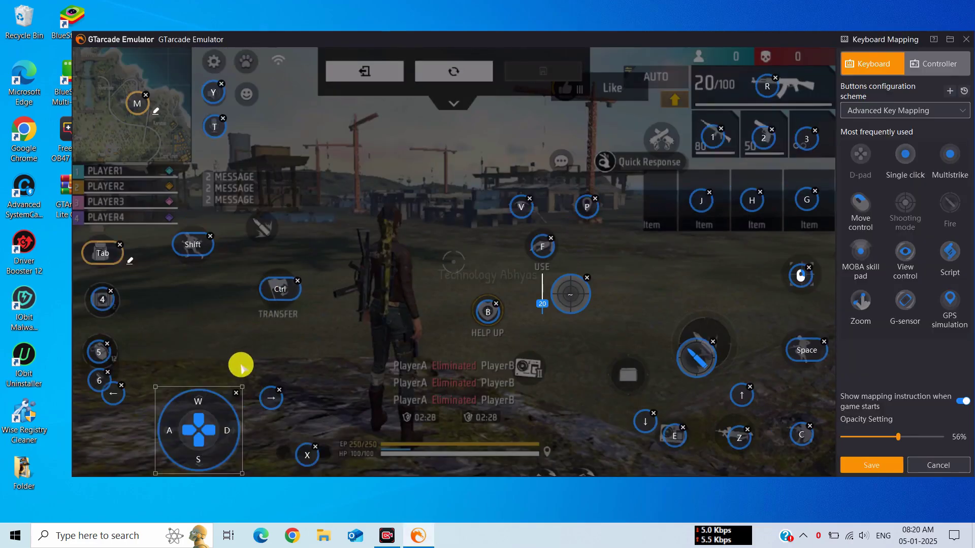
pyautogui.moveTo(244, 385)
pyautogui.mouseDown()
pyautogui.moveTo(253, 383)
pyautogui.moveTo(228, 389)
pyautogui.moveTo(245, 392)
pyautogui.mouseUp()
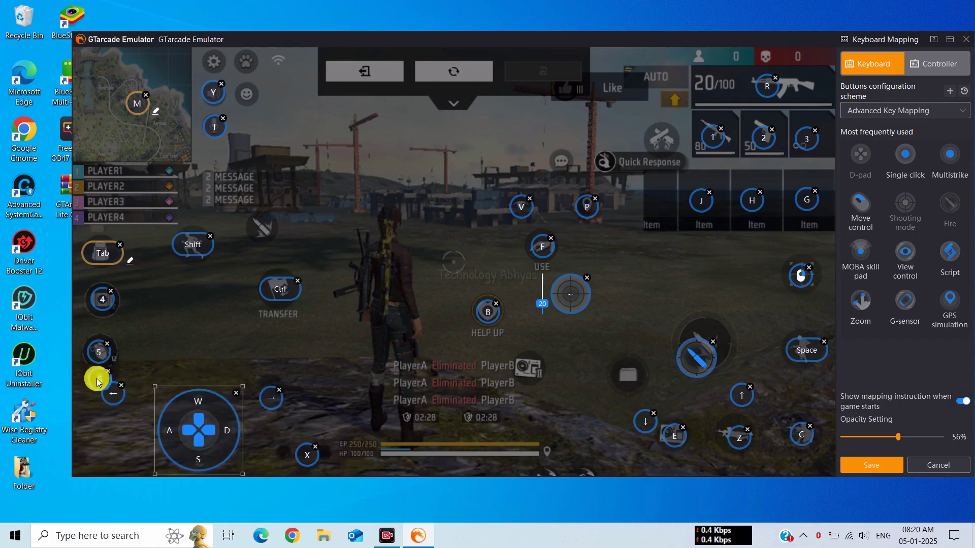
pyautogui.click(91, 263)
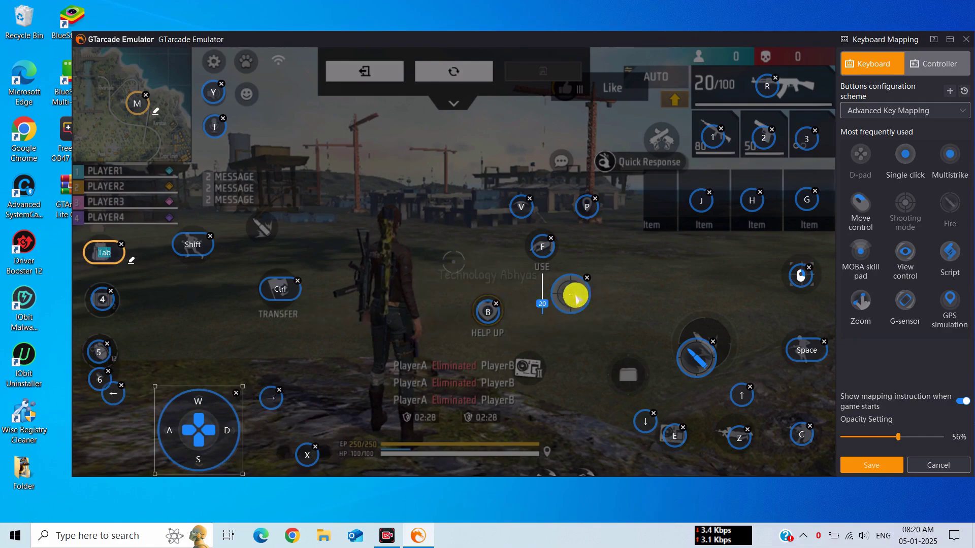
pyautogui.moveTo(679, 360); pyautogui.dragTo(677, 353)
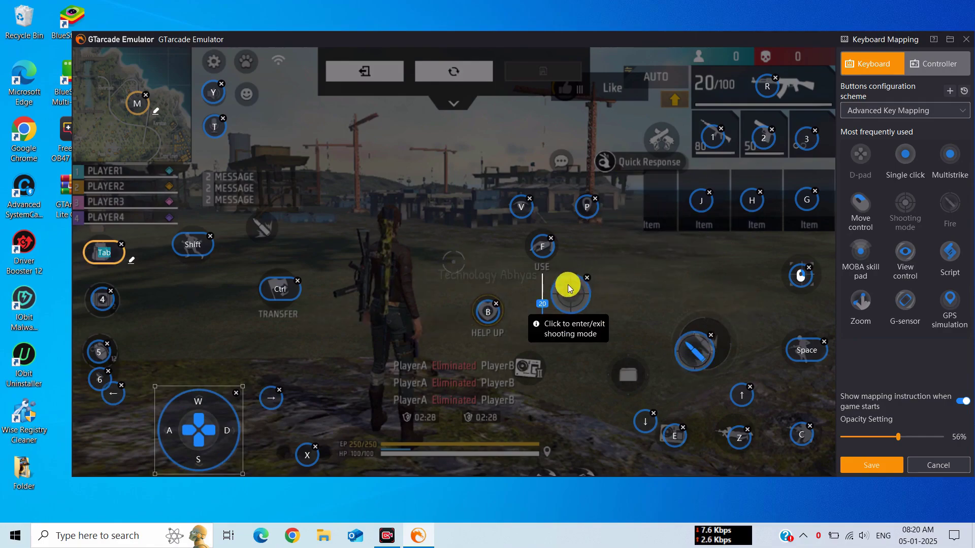
# Assign Ctrl to the shooting mode marker with sensitivity 43, and map the TRANSFER button to Q
pyautogui.click(548, 299)
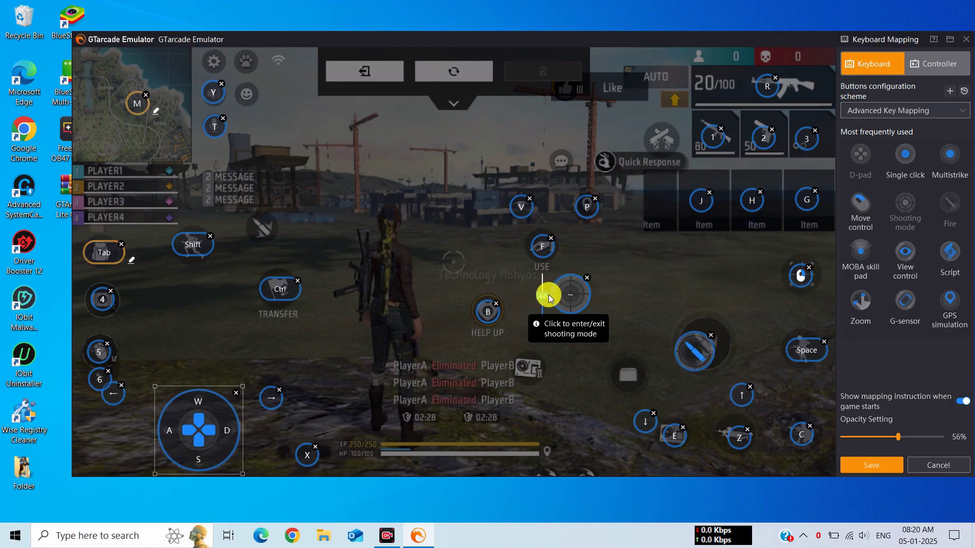
pyautogui.click(574, 300)
pyautogui.press('ctrl')
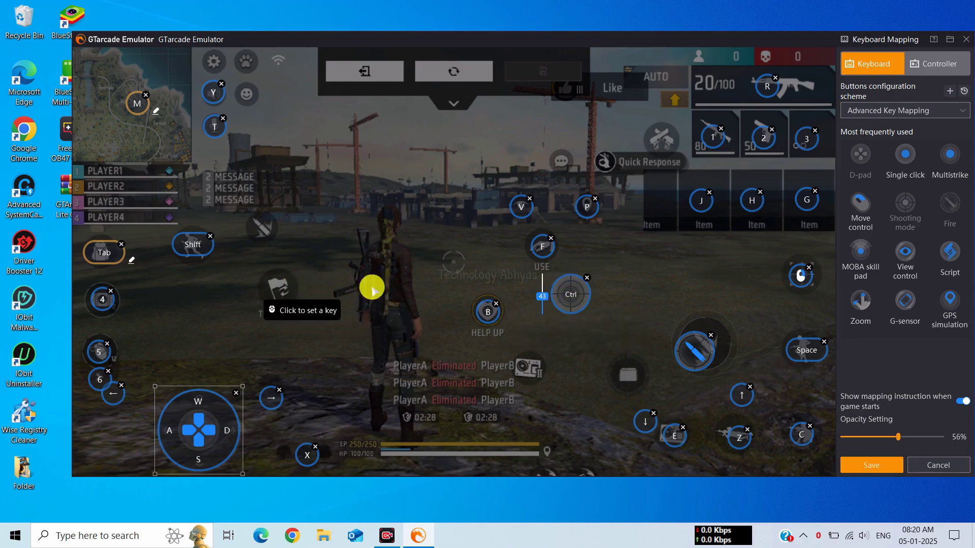
pyautogui.click(276, 294)
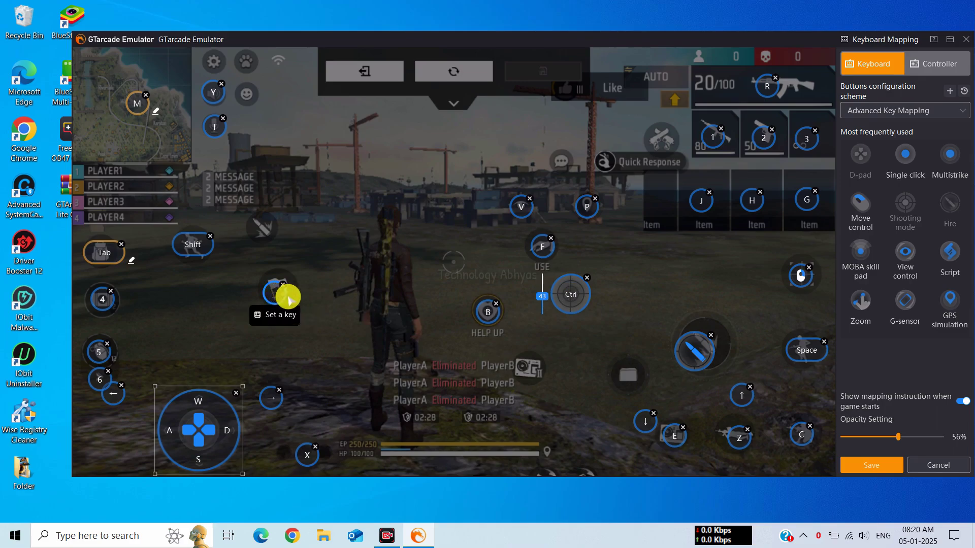
pyautogui.press('q')
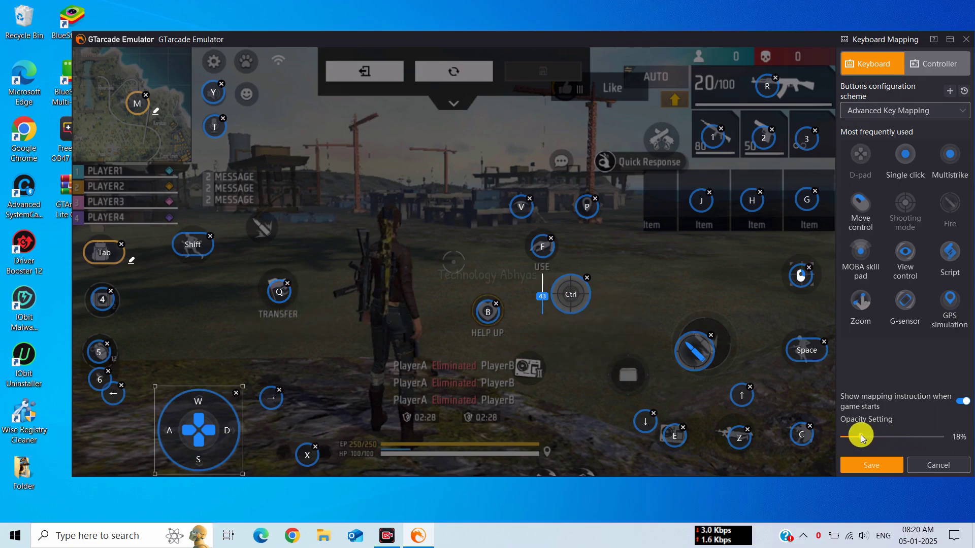
# Save the key mapping with the overlay opacity lowered to 18%, and exit the custom HUD editor
pyautogui.click(859, 464)
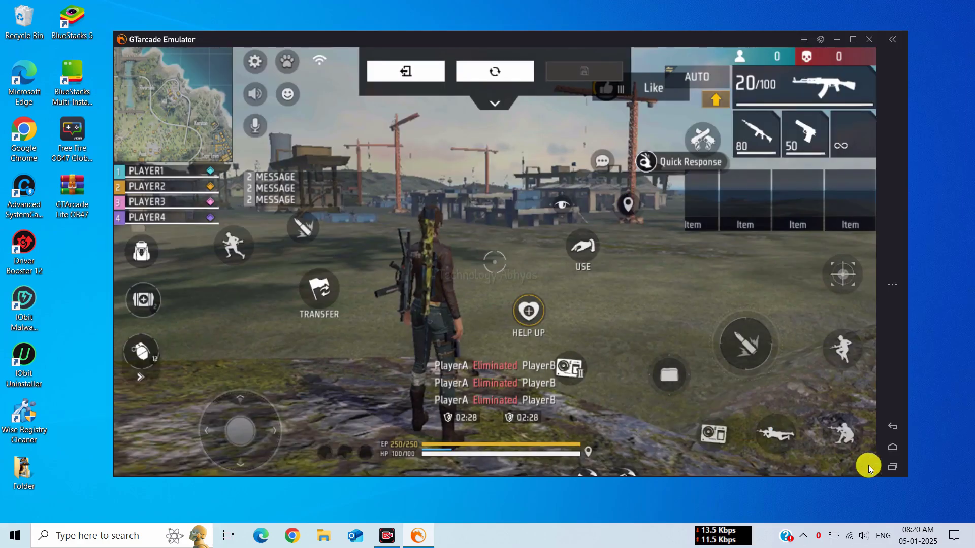
pyautogui.click(393, 81)
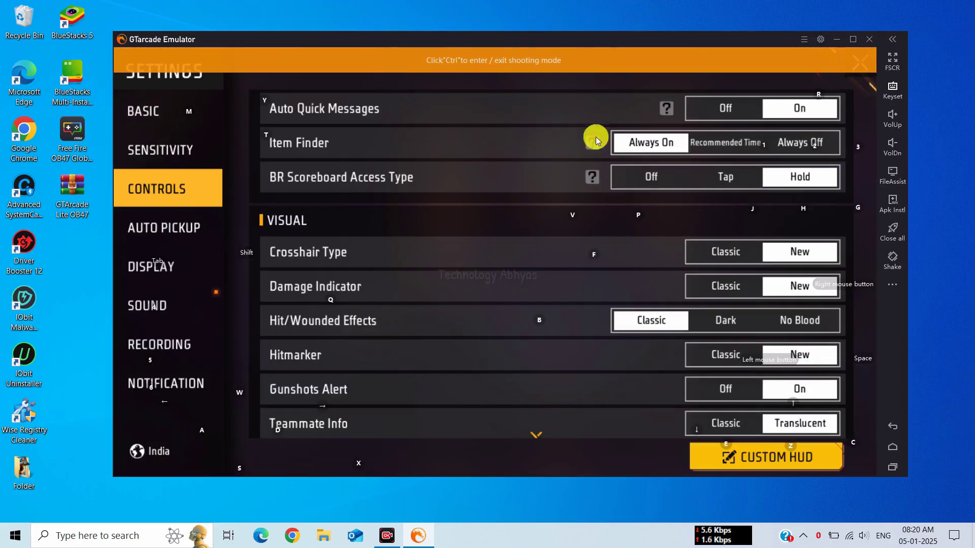